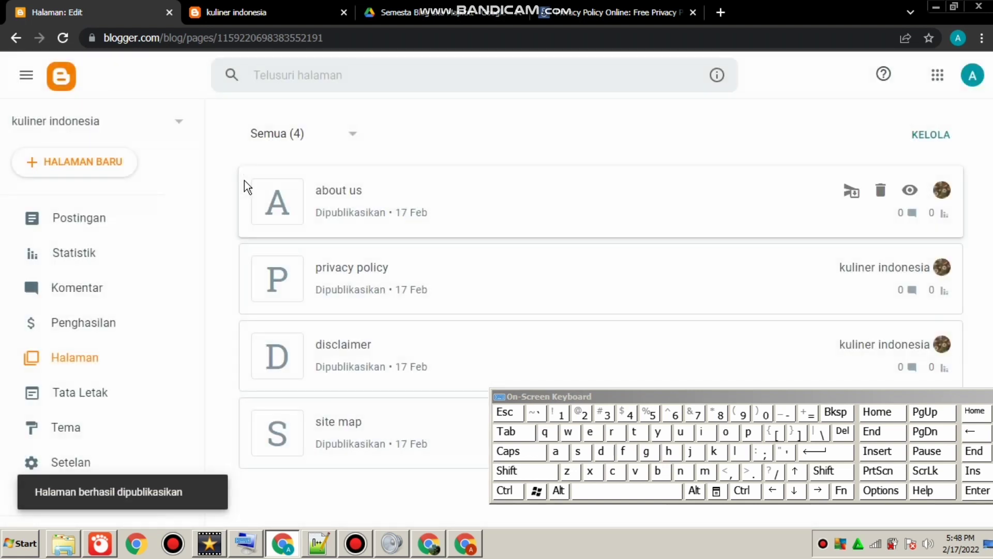
Create a new page on the kuliner indonesia blog and title it "contact us"
{"action": "left_click", "coordinate": [109, 163]}
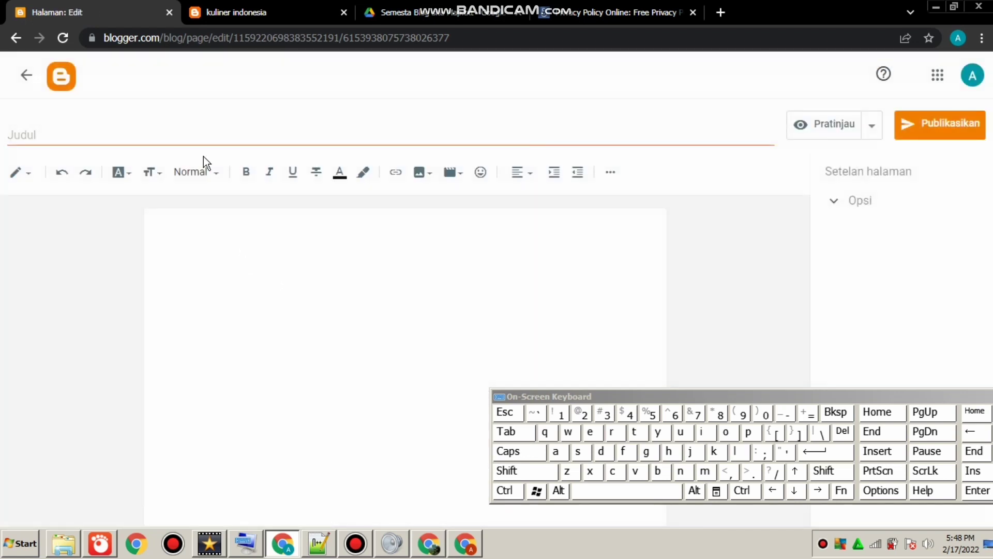
{"action": "left_click", "coordinate": [180, 128]}
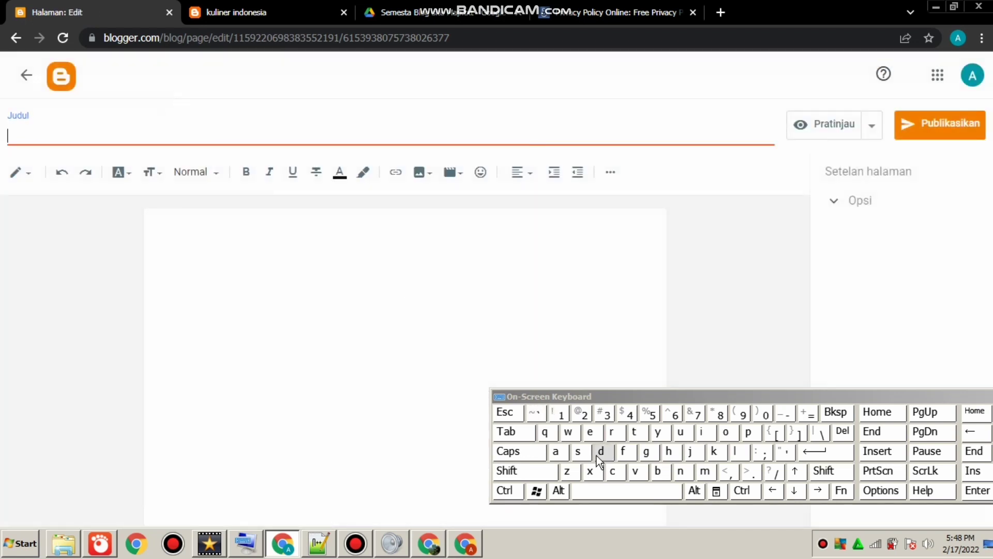
{"action": "left_click", "coordinate": [619, 473]}
{"action": "left_click", "coordinate": [730, 436]}
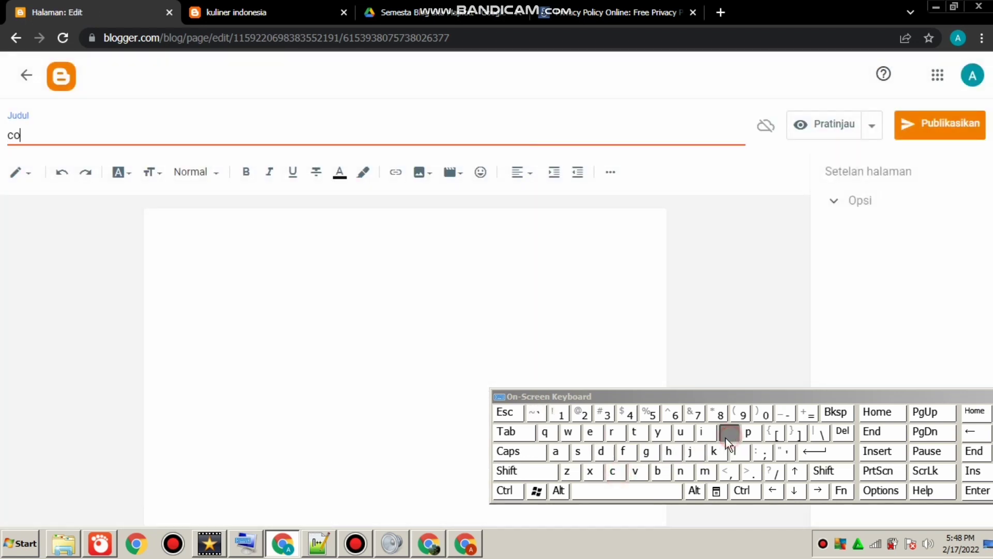
{"action": "left_click", "coordinate": [675, 473]}
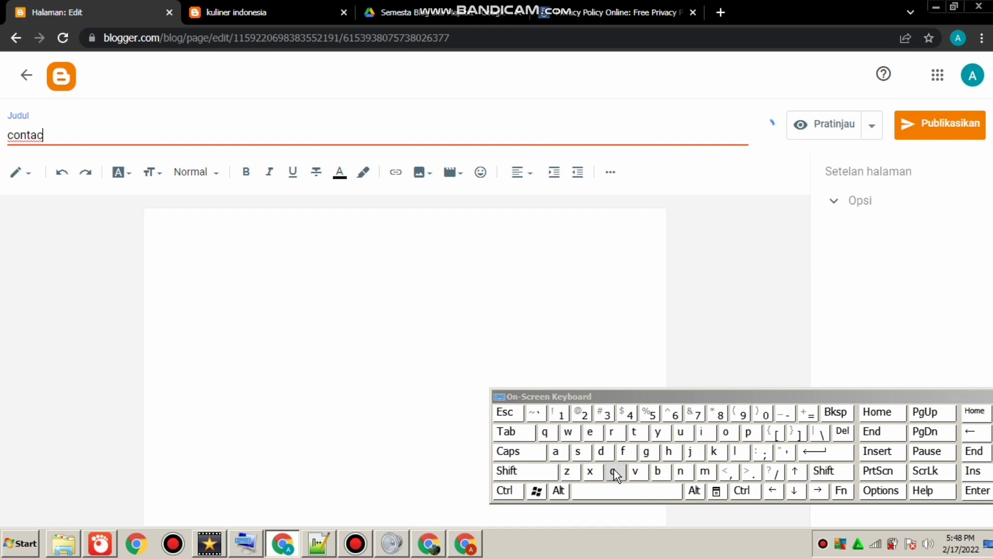
{"action": "left_click", "coordinate": [634, 432]}
{"action": "left_click", "coordinate": [595, 490]}
{"action": "left_click", "coordinate": [681, 444]}
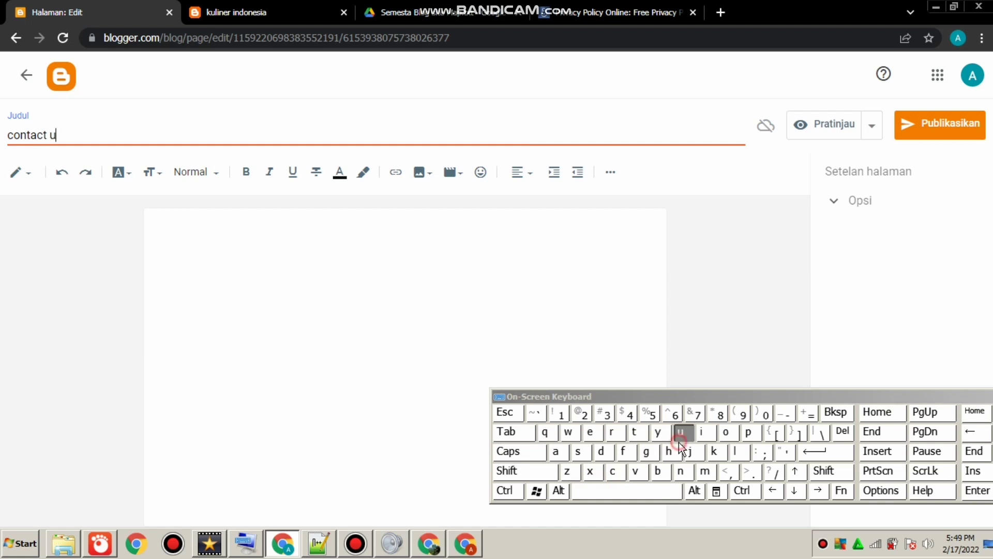
{"action": "left_click", "coordinate": [578, 451]}
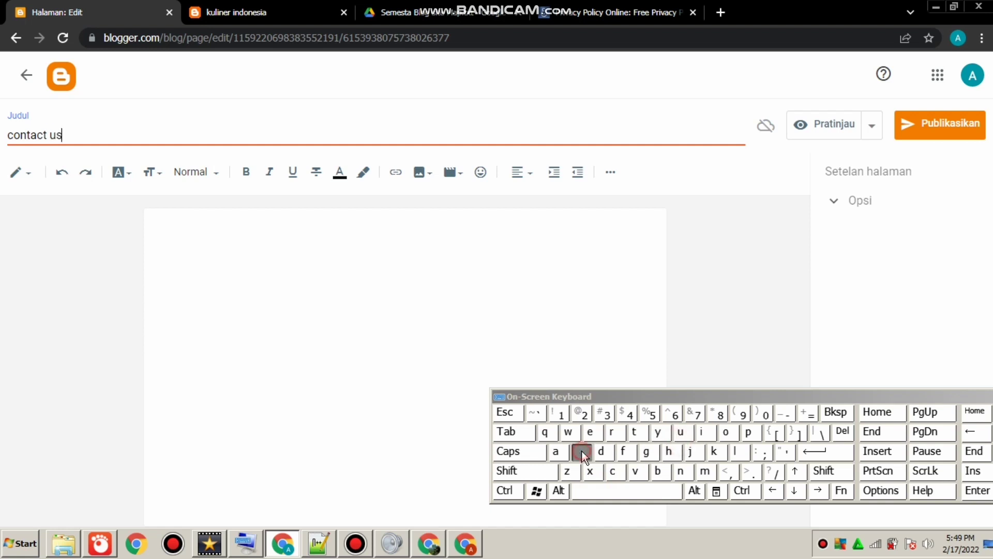
Publish the contact us page to the blog and look at the reloaded live kuliner indonesia site
{"action": "left_click", "coordinate": [434, 553]}
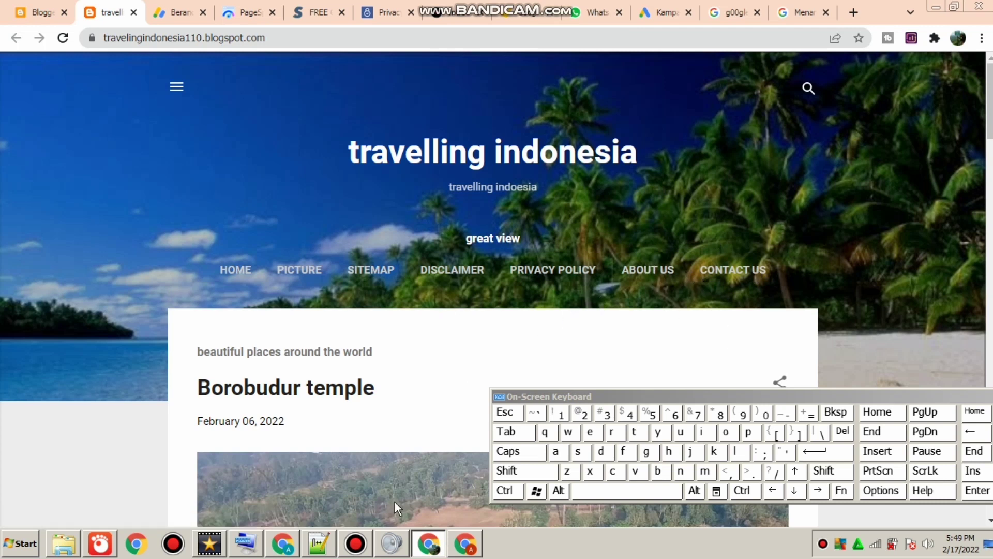
{"action": "left_click", "coordinate": [286, 546]}
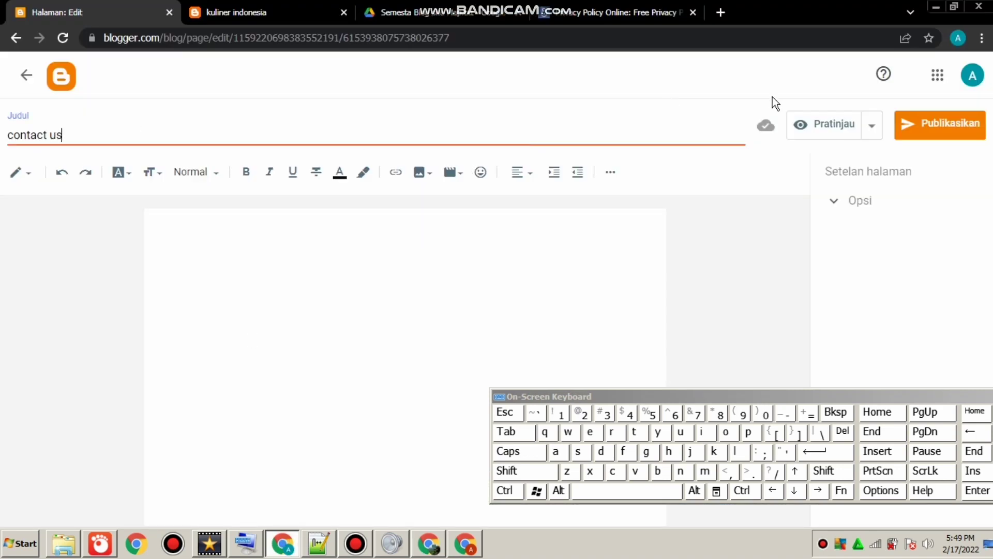
{"action": "left_click", "coordinate": [939, 132]}
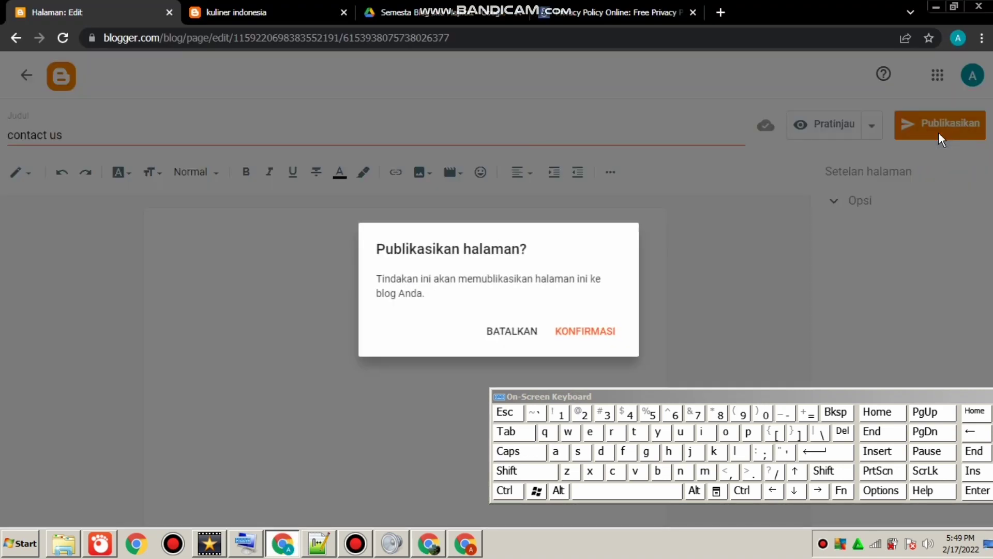
{"action": "left_click", "coordinate": [601, 331]}
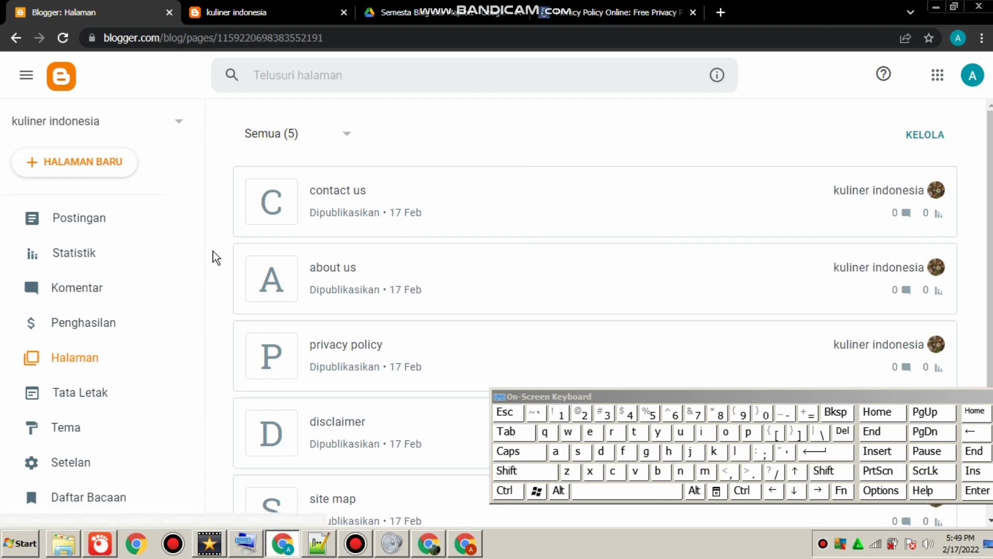
{"action": "left_click", "coordinate": [207, 13]}
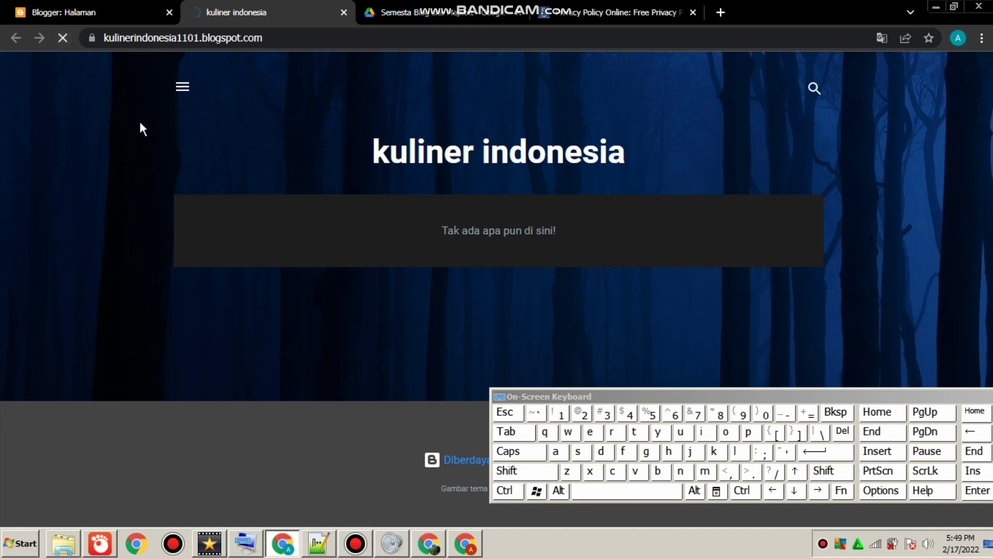
{"action": "left_click", "coordinate": [60, 11]}
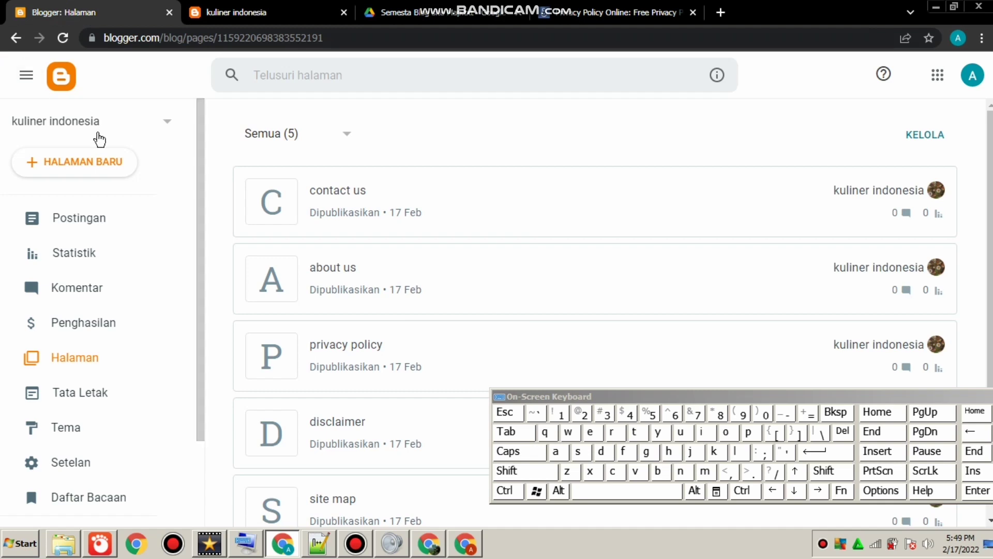
In the blog layout, enable the Halaman gadget under Daftar Halaman (Atas) and save its configuration
{"action": "left_click", "coordinate": [82, 399]}
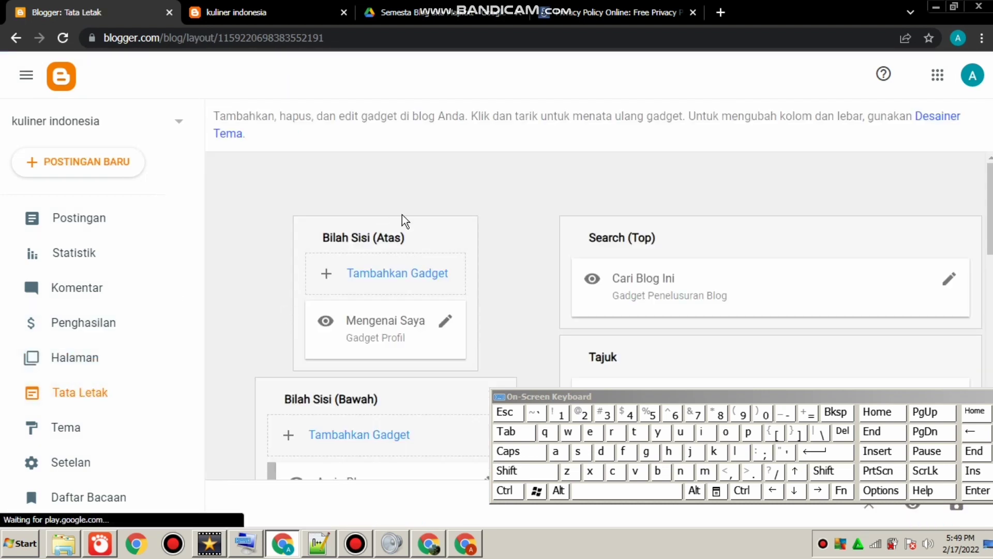
{"action": "scroll", "coordinate": [990, 212], "scroll_direction": "down", "scroll_amount": 1}
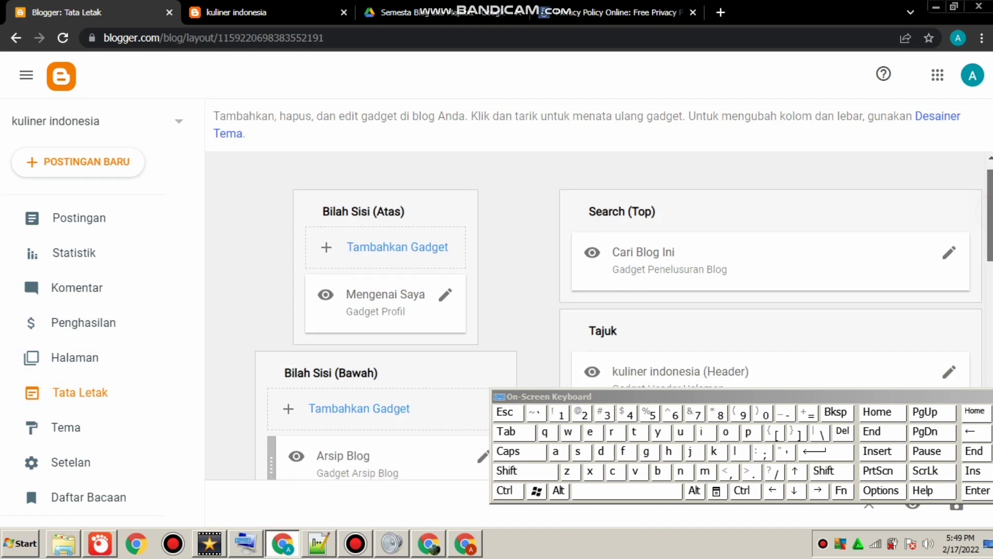
{"action": "scroll", "coordinate": [989, 212], "scroll_direction": "down", "scroll_amount": 3}
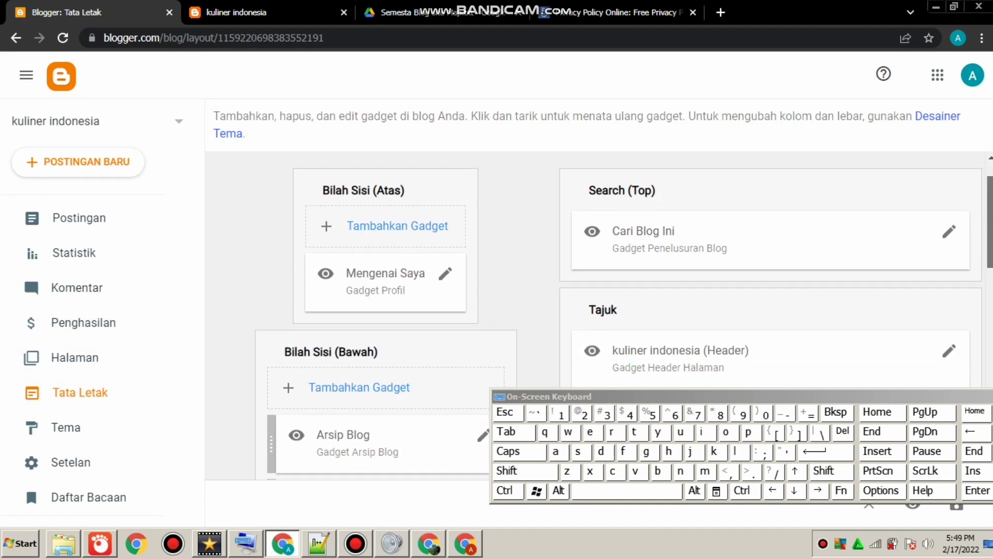
{"action": "scroll", "coordinate": [983, 274], "scroll_direction": "down", "scroll_amount": 6}
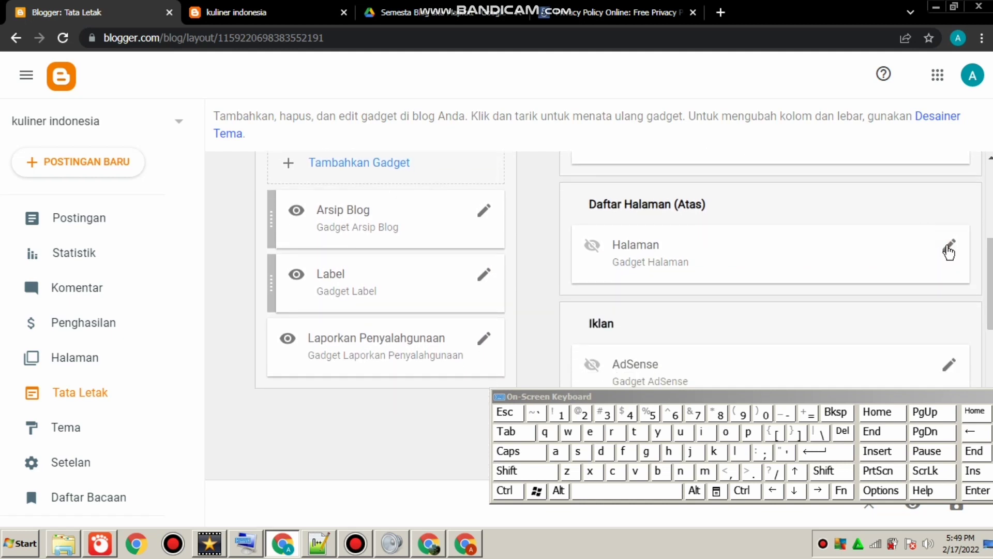
{"action": "left_click", "coordinate": [946, 247]}
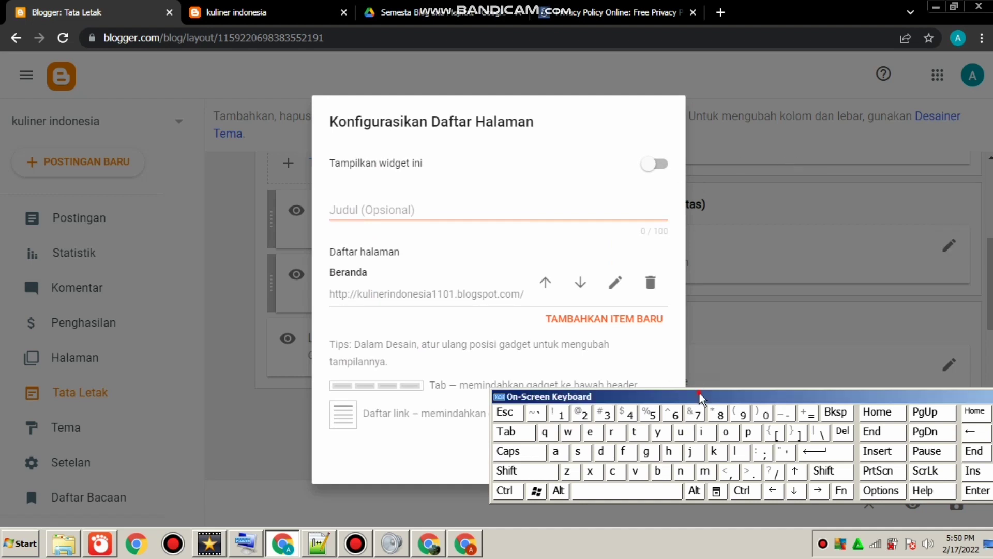
{"action": "left_click_drag", "start_coordinate": [700, 388], "coordinate": [694, 454]}
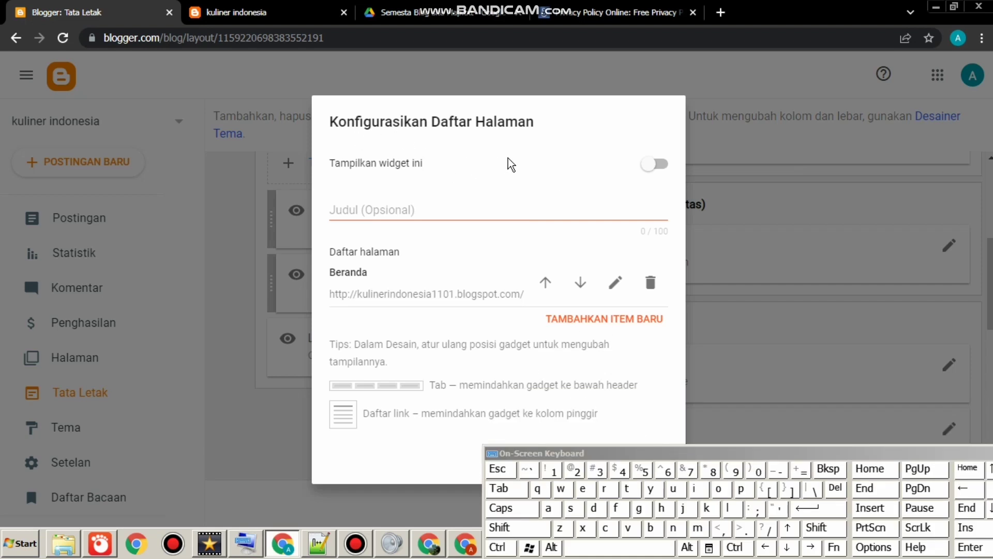
{"action": "left_click", "coordinate": [654, 171]}
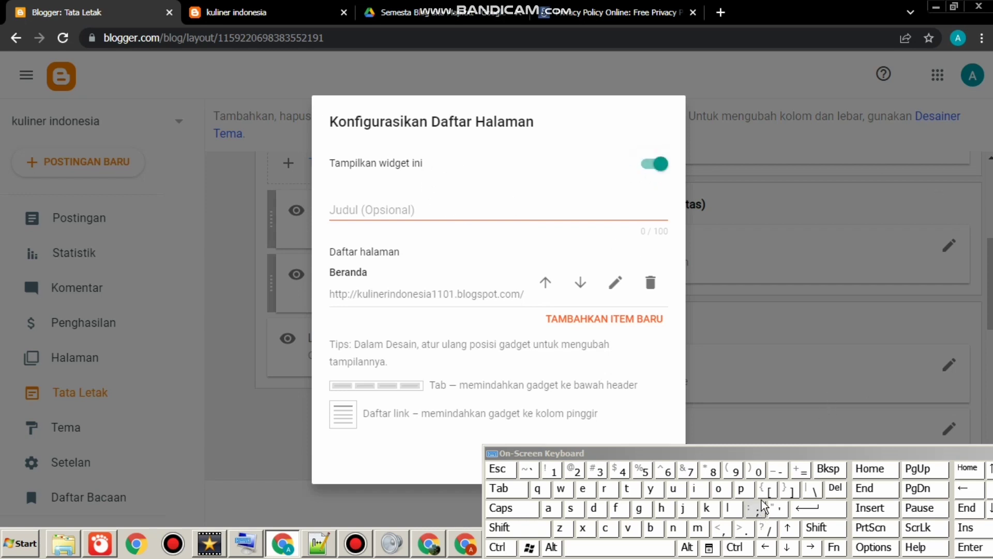
{"action": "left_click_drag", "start_coordinate": [762, 454], "coordinate": [761, 520]}
{"action": "left_click", "coordinate": [639, 457]}
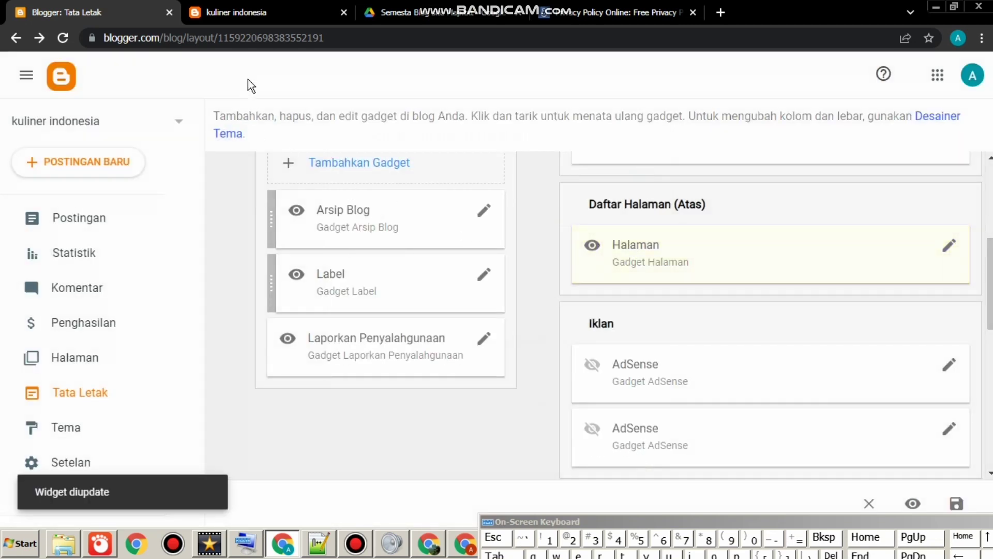
Reload the live kuliner indonesia blog and check its sidebar and the page menu below the header
{"action": "left_click", "coordinate": [237, 15]}
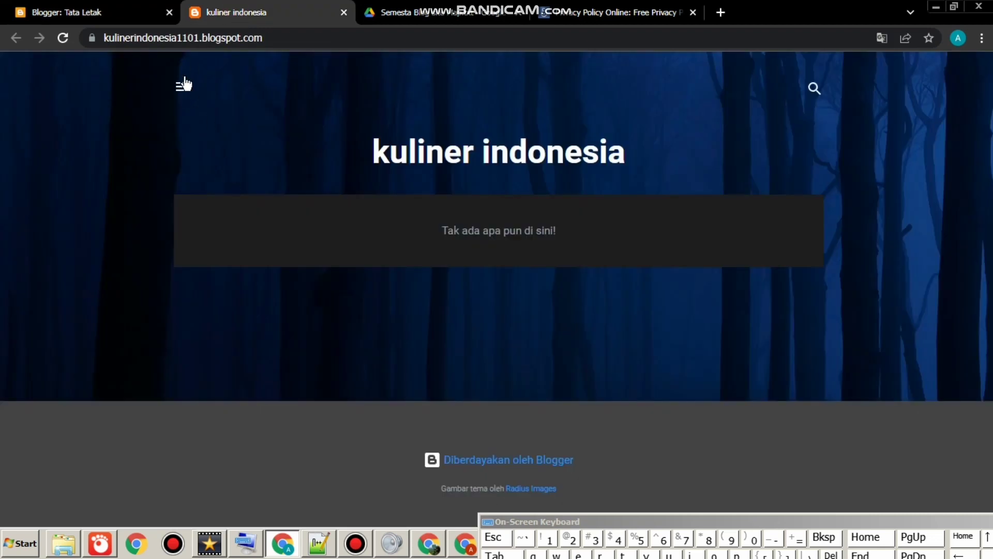
{"action": "left_click", "coordinate": [183, 88]}
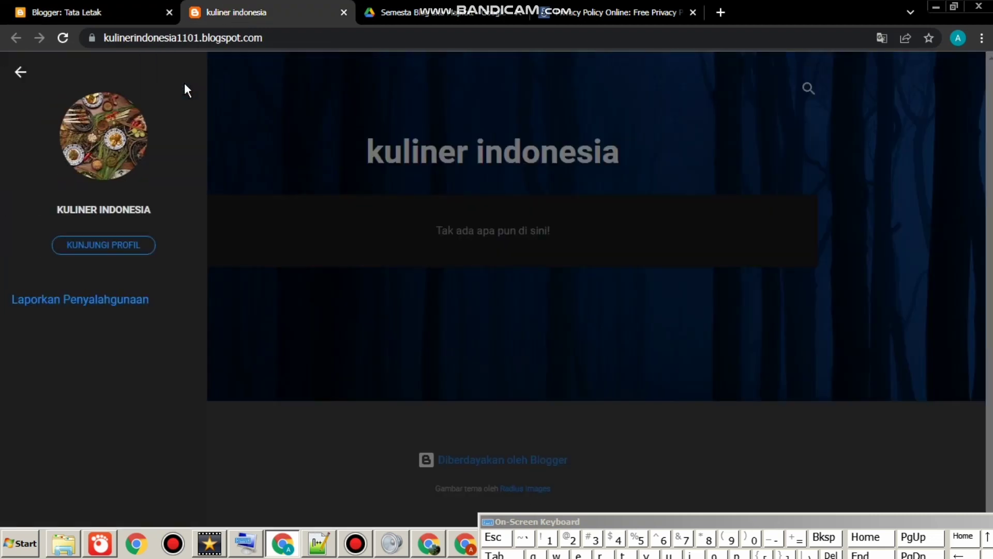
{"action": "left_click", "coordinate": [273, 155]}
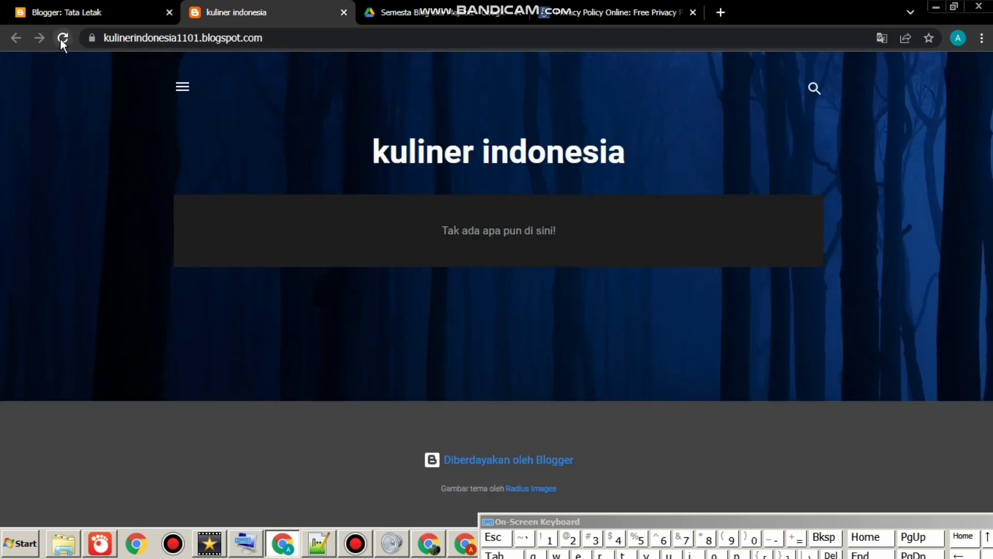
{"action": "left_click", "coordinate": [61, 39]}
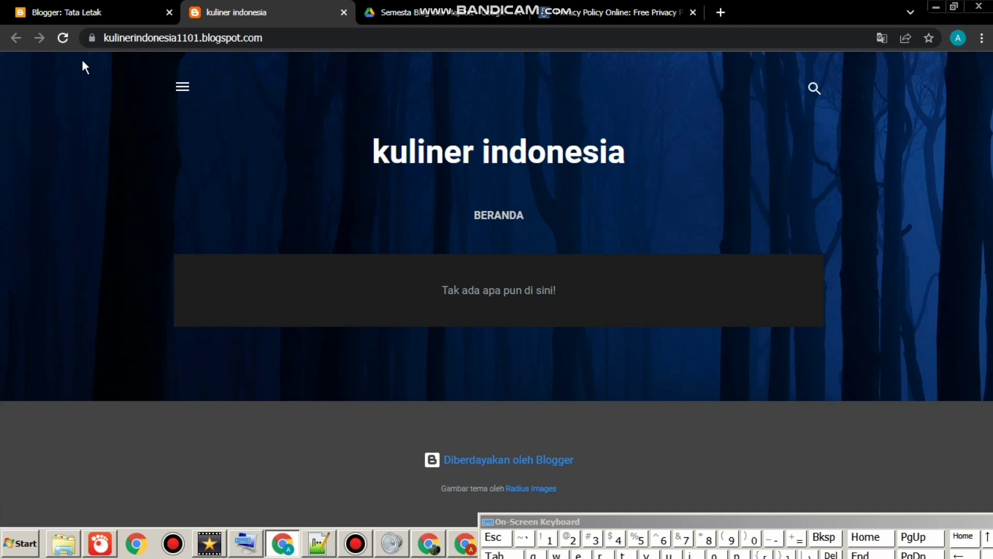
Open the contact us page from the blog's page list, copy its full editor URL and return to the list
{"action": "left_click", "coordinate": [54, 4]}
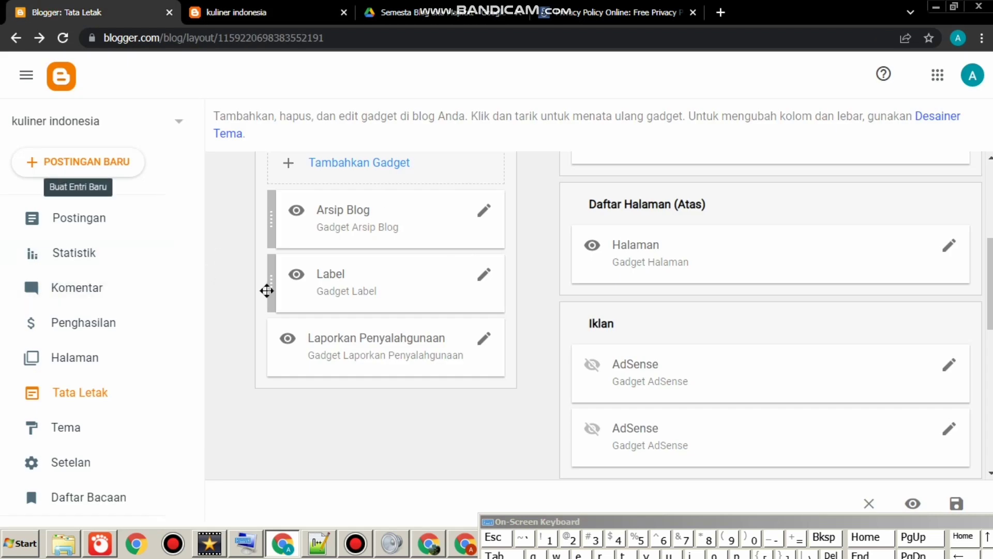
{"action": "left_click", "coordinate": [85, 358]}
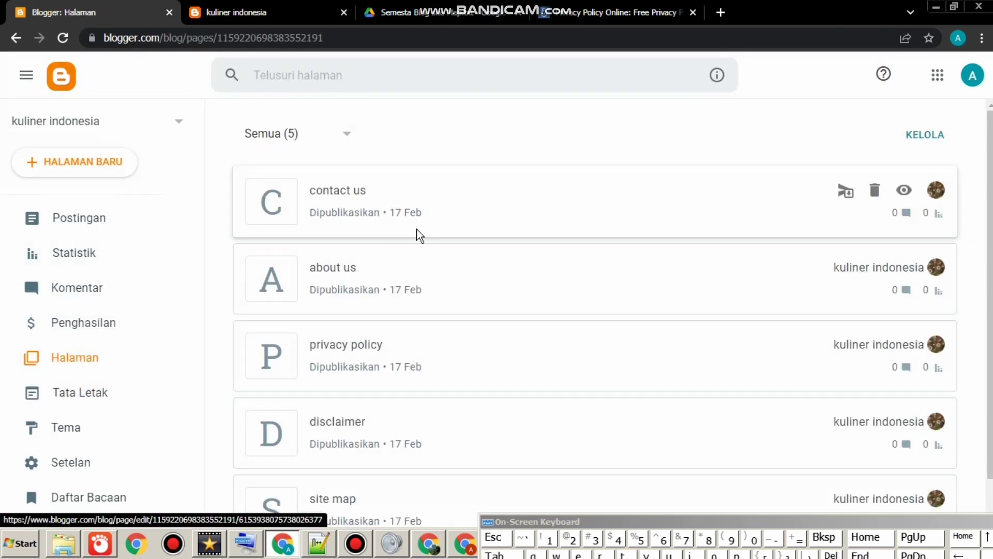
{"action": "left_click", "coordinate": [451, 200]}
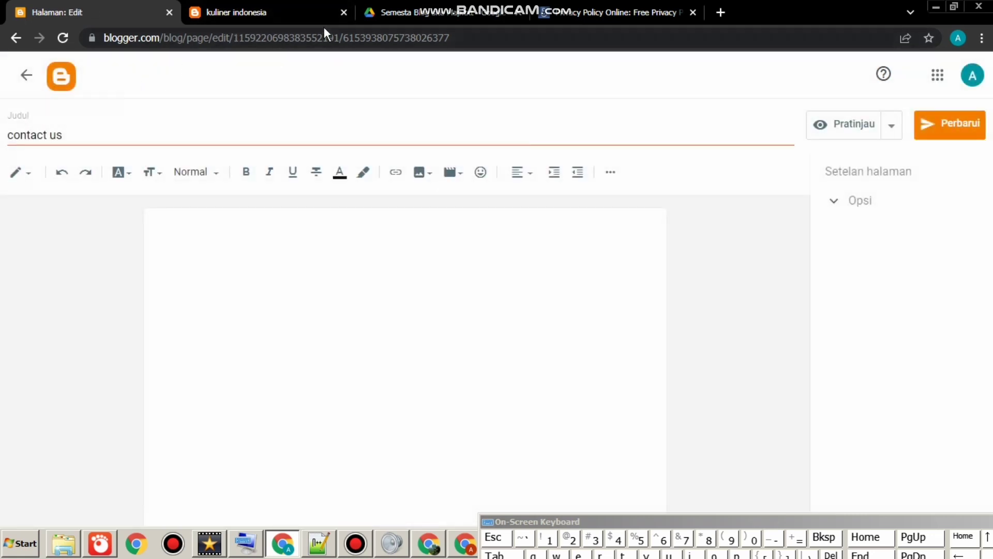
{"action": "left_click", "coordinate": [458, 42]}
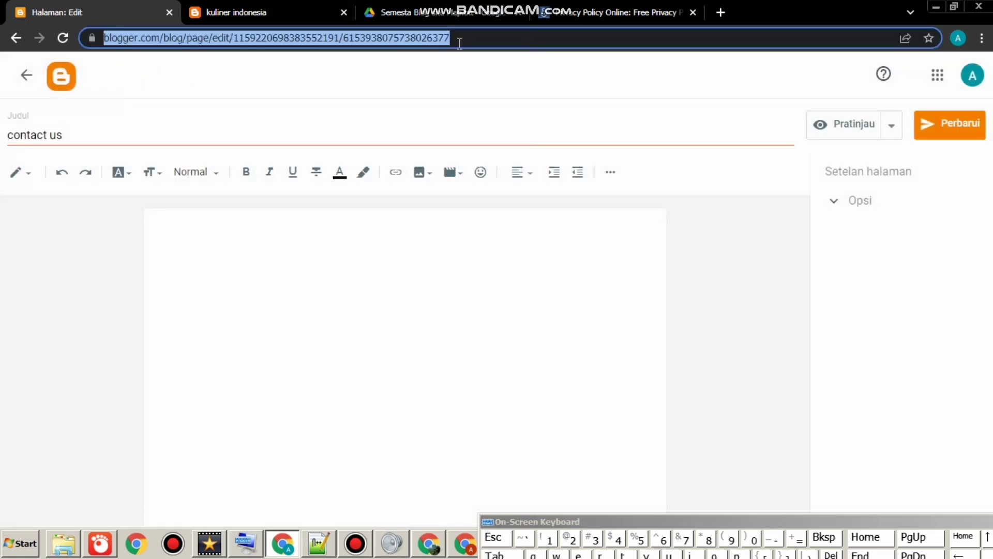
{"action": "left_click_drag", "start_coordinate": [456, 35], "coordinate": [104, 39]}
{"action": "right_click", "coordinate": [115, 38]}
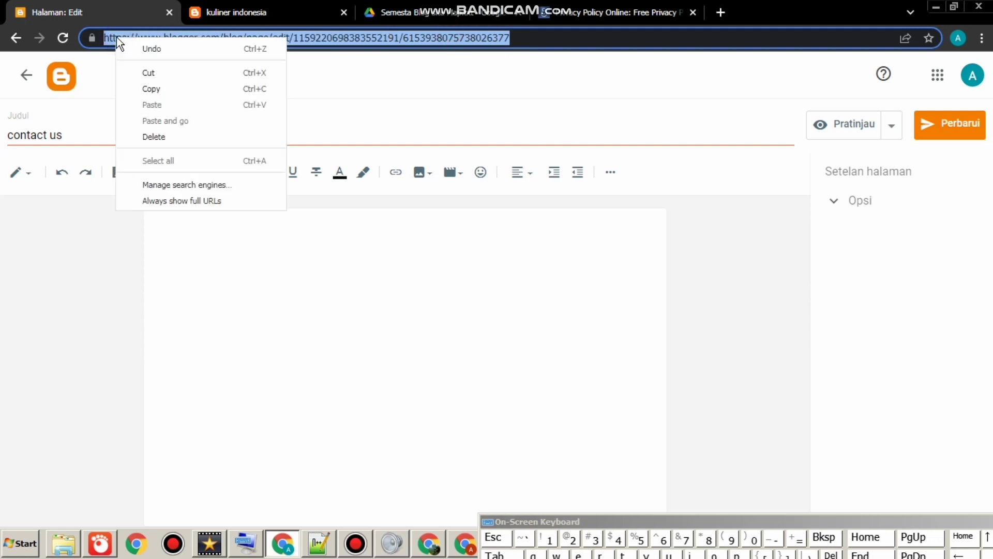
{"action": "left_click", "coordinate": [163, 89]}
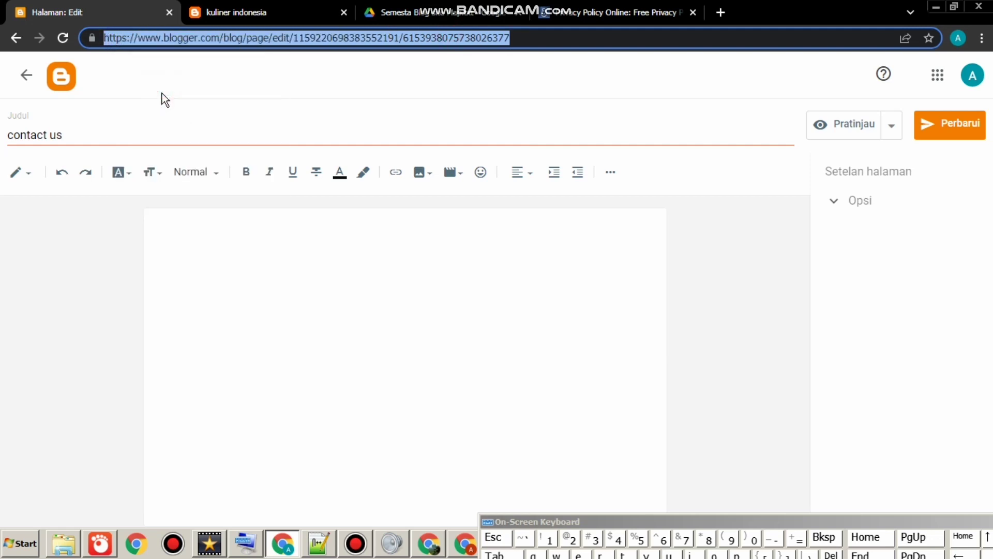
{"action": "left_click", "coordinate": [27, 73]}
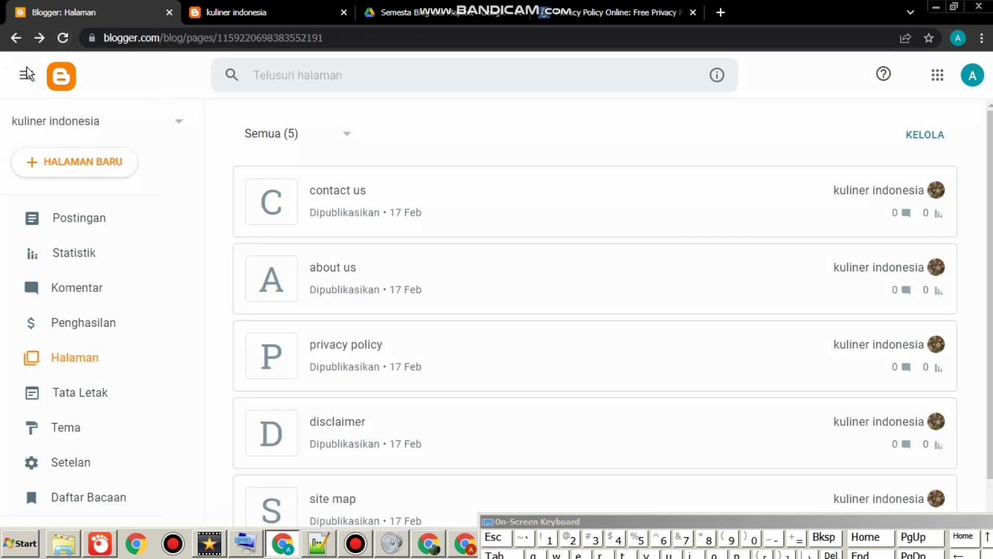
In the layout's Halaman gadget under Daftar Halaman (Atas), start a new list item for the contact us page
{"action": "left_click", "coordinate": [75, 399]}
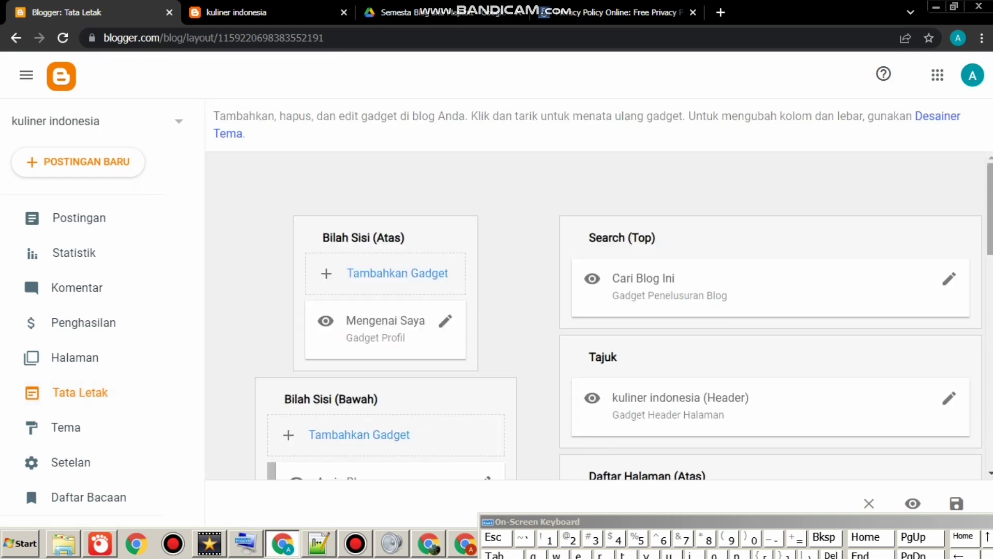
{"action": "scroll", "coordinate": [417, 412], "scroll_direction": "down", "scroll_amount": 3}
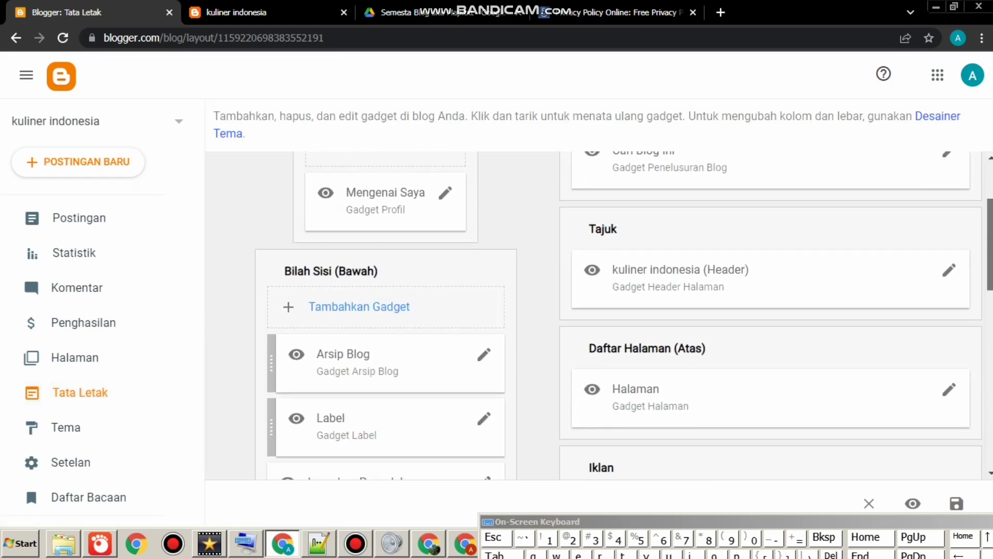
{"action": "left_click", "coordinate": [949, 390]}
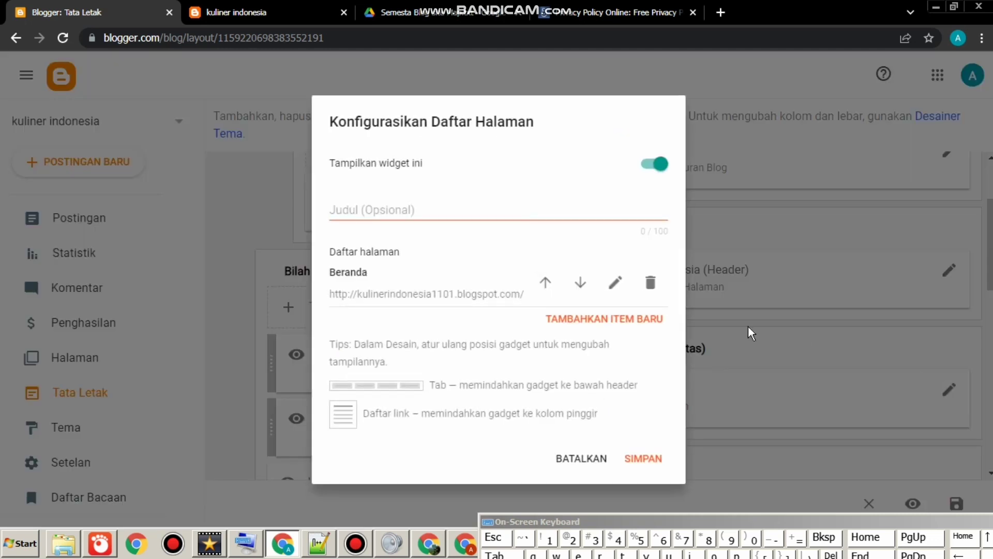
{"action": "left_click", "coordinate": [572, 324]}
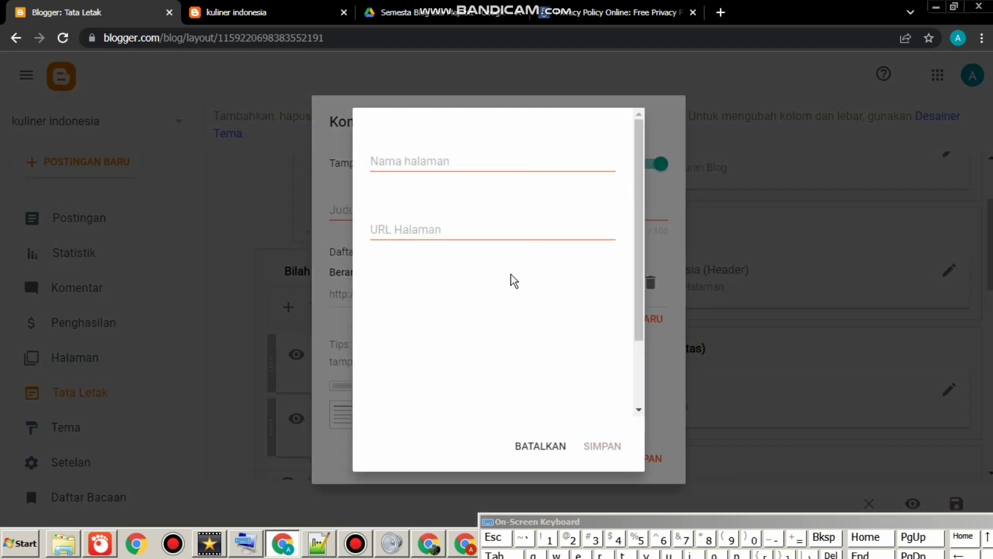
{"action": "left_click", "coordinate": [441, 160]}
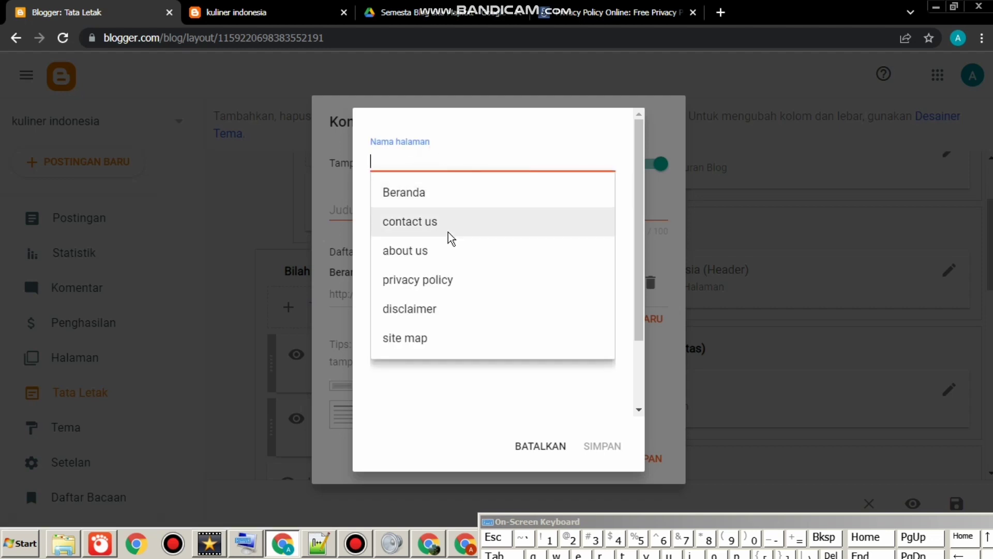
{"action": "left_click", "coordinate": [417, 223]}
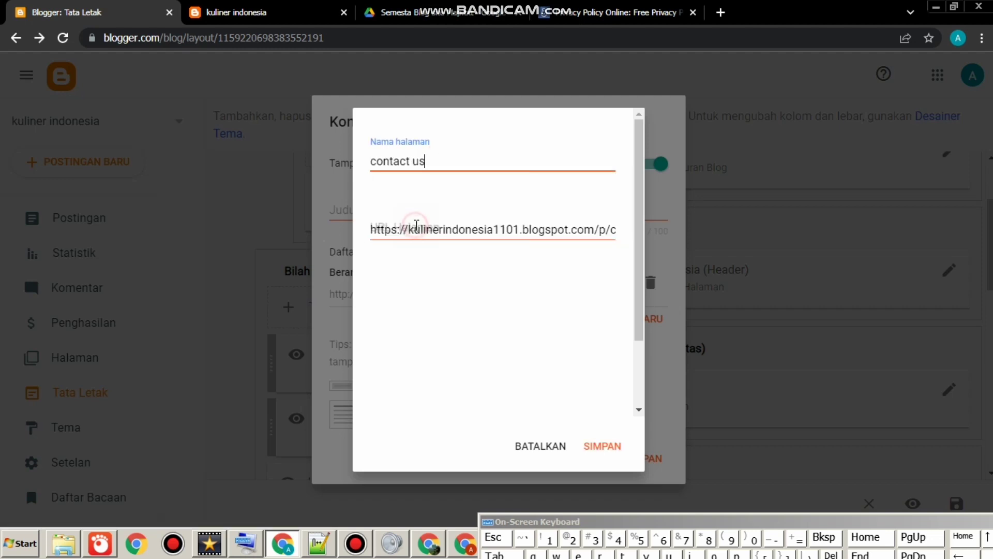
Replace the contact us item's page URL with the copied editor URL, then save the item and the gadget
{"action": "left_click", "coordinate": [610, 228]}
{"action": "left_click_drag", "start_coordinate": [609, 228], "coordinate": [396, 269]}
{"action": "left_click_drag", "start_coordinate": [371, 230], "coordinate": [628, 257]}
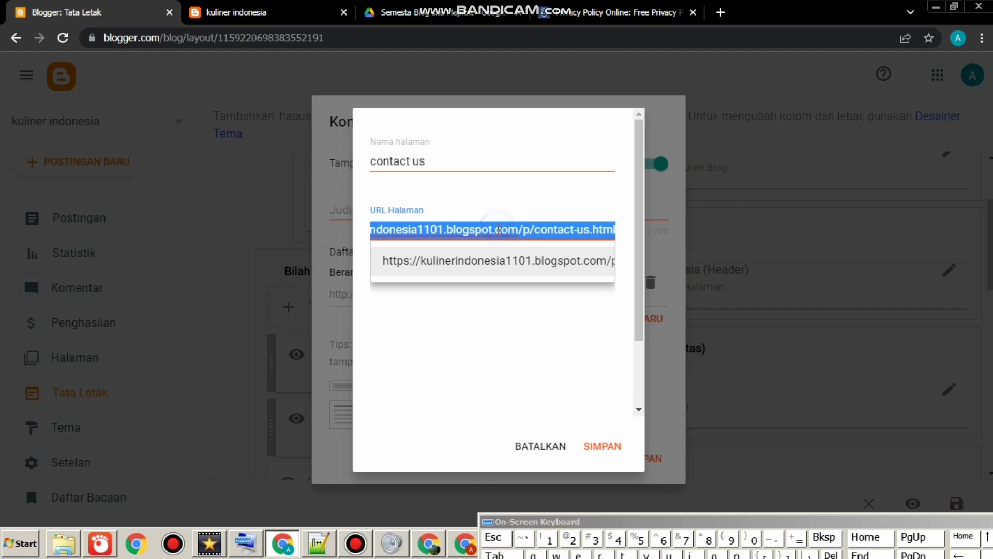
{"action": "right_click", "coordinate": [498, 229]}
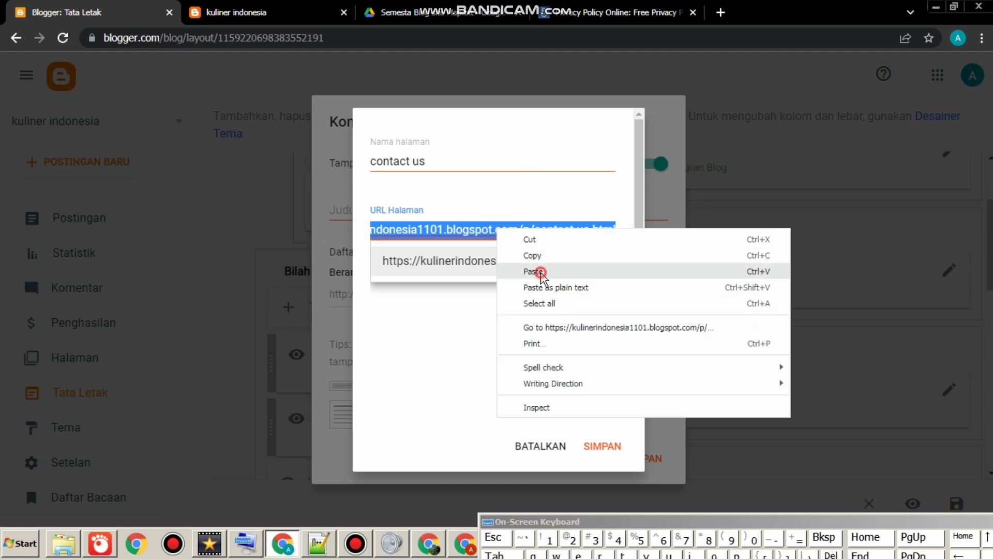
{"action": "left_click", "coordinate": [540, 273]}
{"action": "left_click", "coordinate": [599, 446]}
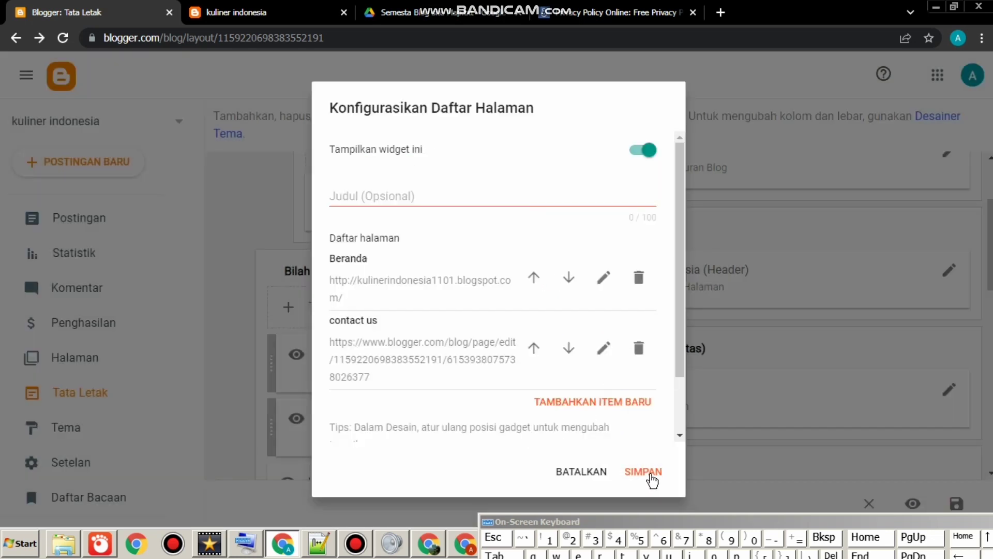
{"action": "left_click", "coordinate": [651, 474]}
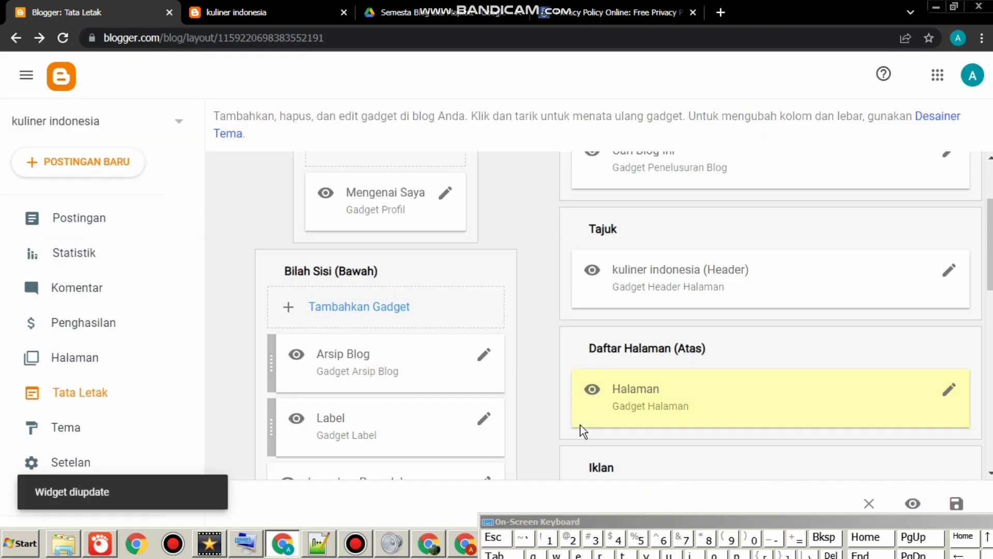
Reload the live kuliner indonesia blog, check the page menu below the header, and return to the Blogger layout
{"action": "left_click", "coordinate": [237, 4]}
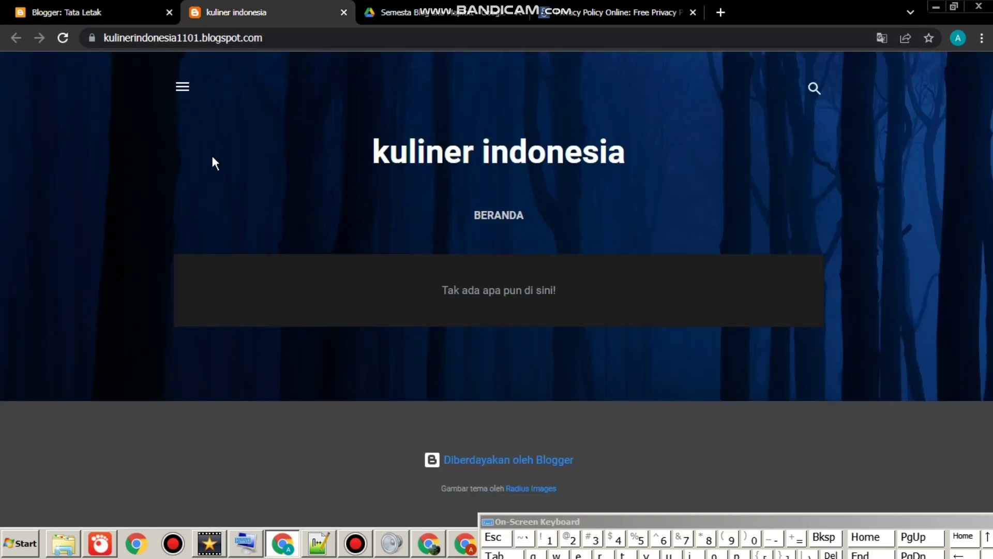
{"action": "left_click", "coordinate": [63, 38]}
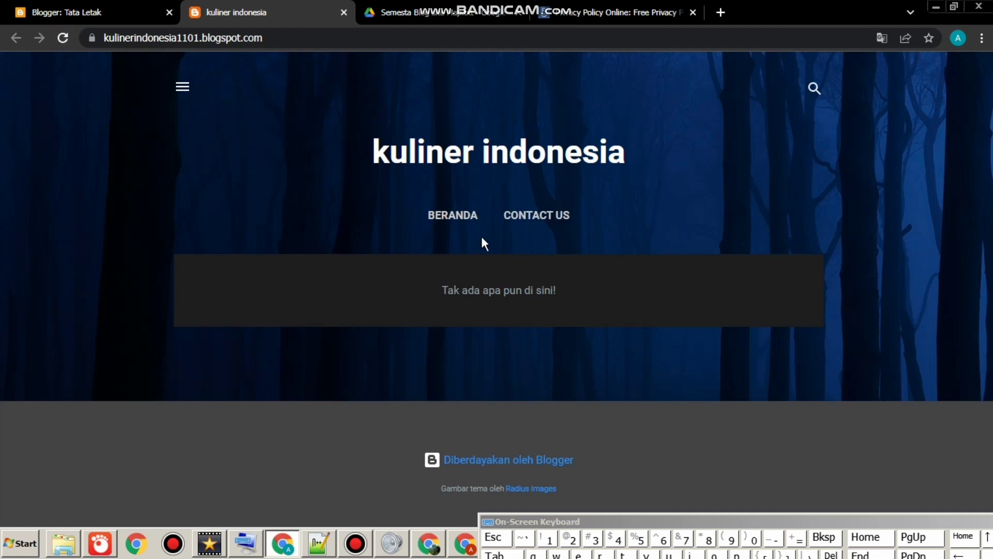
{"action": "left_click", "coordinate": [79, 11]}
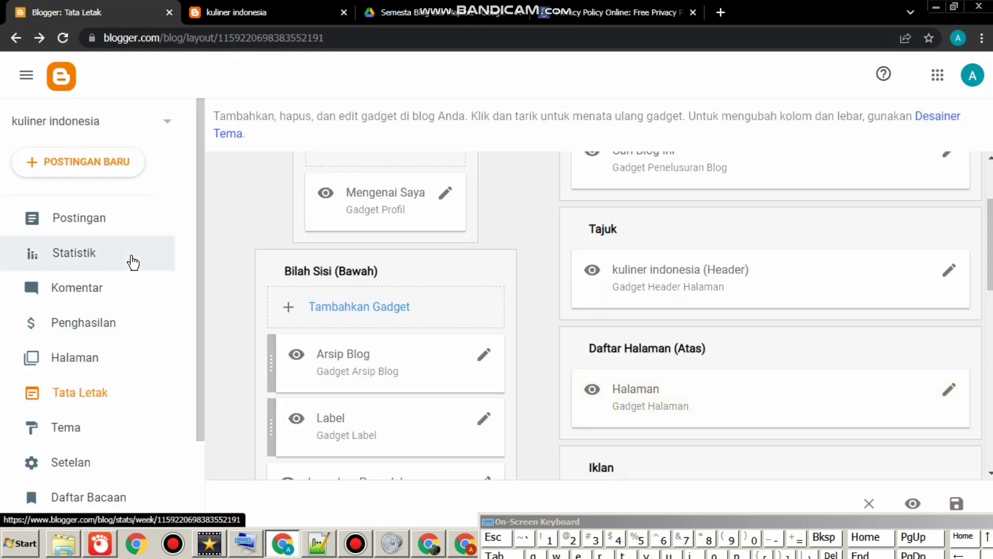
Open the about us page from the blog's page list, copy its full editor URL and return to the list
{"action": "left_click", "coordinate": [90, 353]}
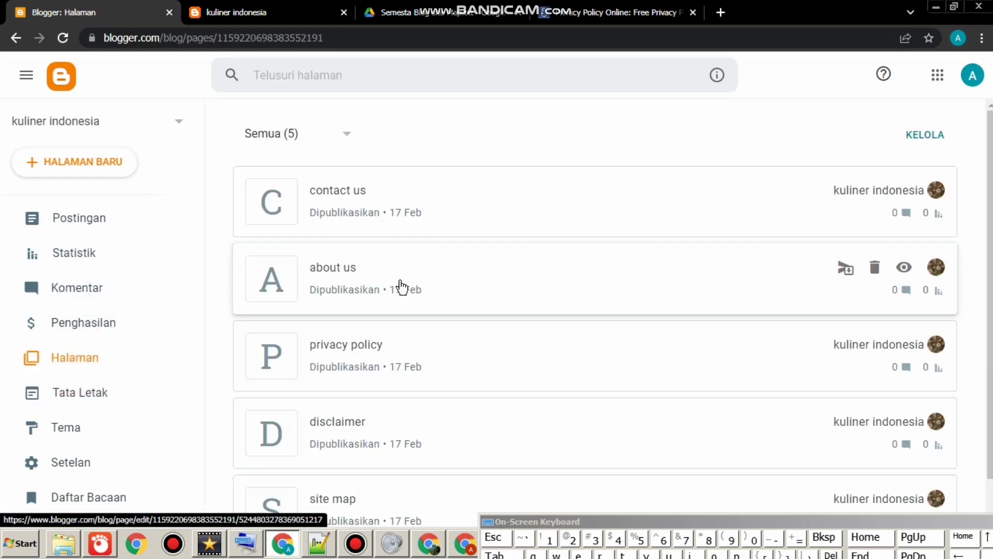
{"action": "left_click", "coordinate": [399, 281]}
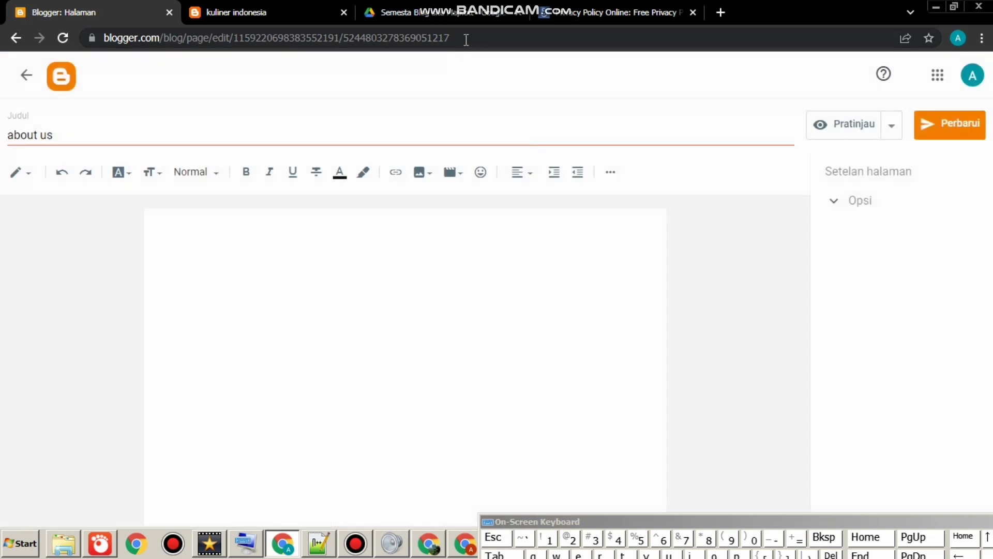
{"action": "left_click_drag", "start_coordinate": [450, 38], "coordinate": [104, 24]}
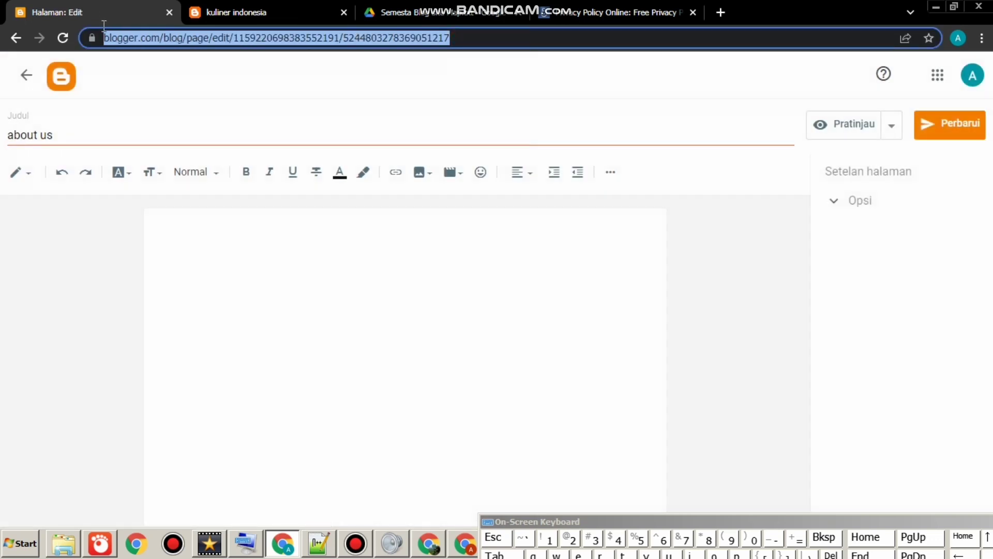
{"action": "right_click", "coordinate": [120, 36]}
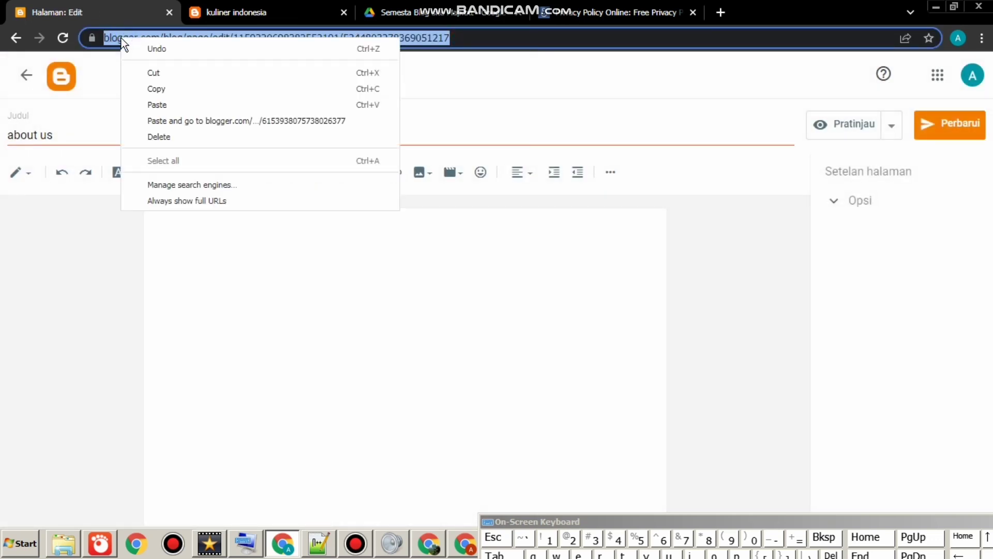
{"action": "left_click", "coordinate": [164, 91]}
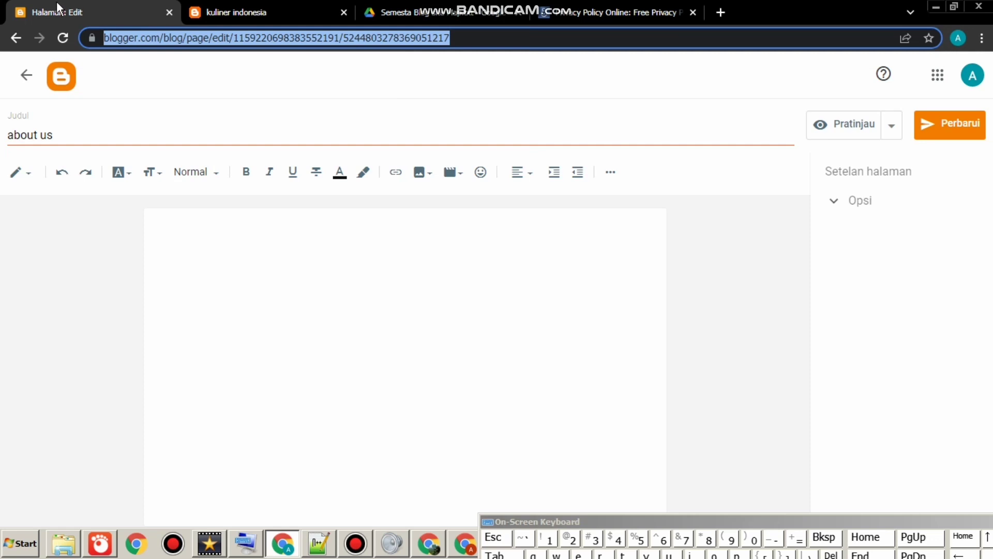
{"action": "left_click", "coordinate": [26, 75]}
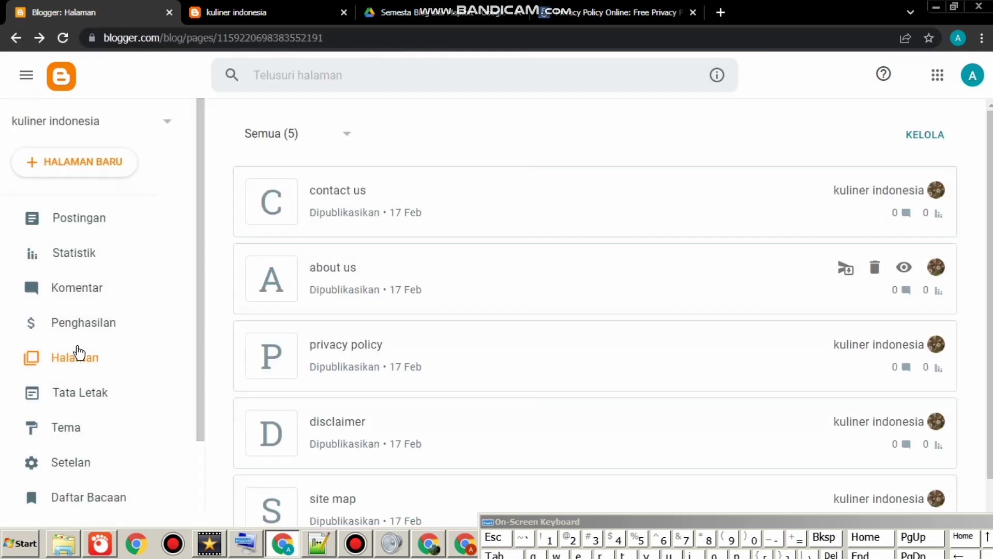
Reopen the Halaman gadget under Daftar Halaman (Atas) in the layout and start a new list item for about us
{"action": "left_click", "coordinate": [67, 392]}
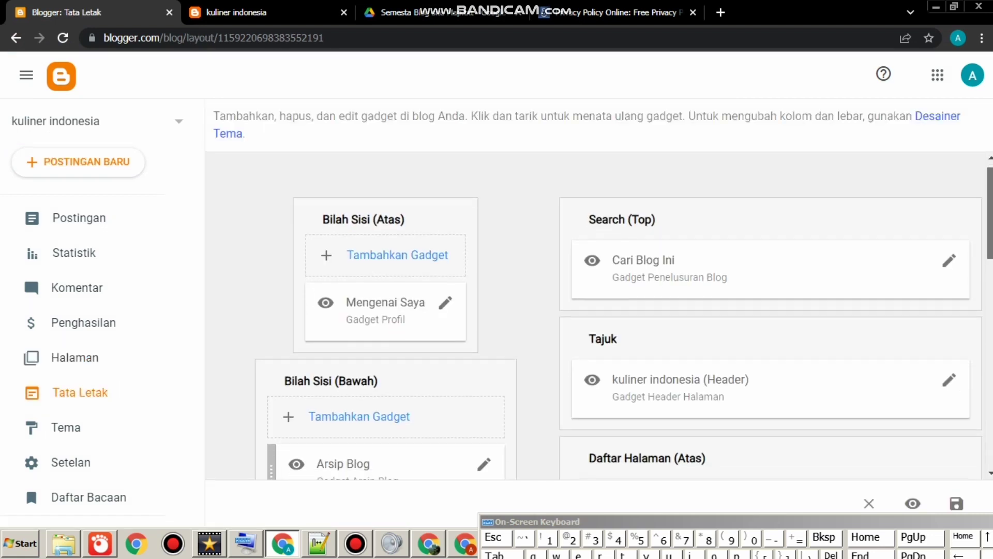
{"action": "scroll", "coordinate": [921, 274], "scroll_direction": "down", "scroll_amount": 2}
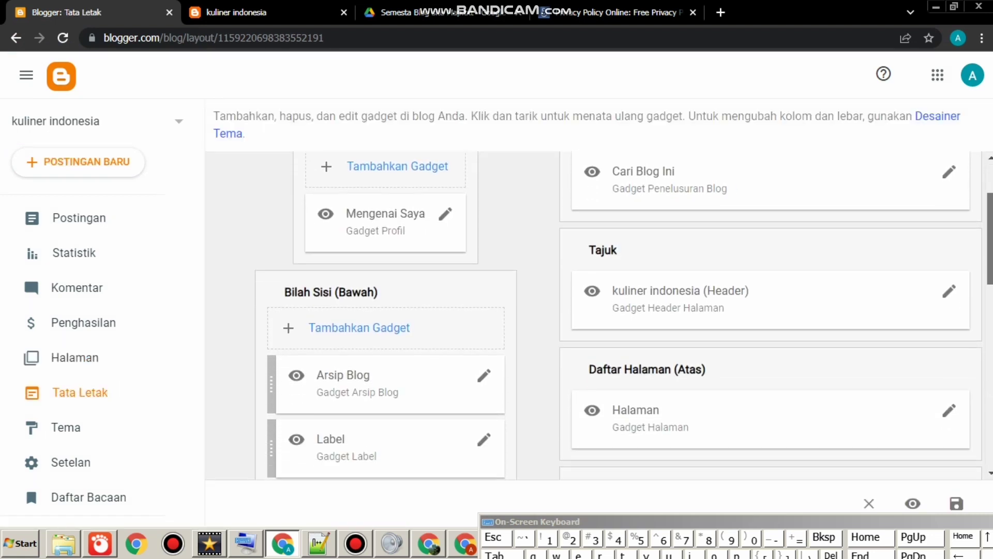
{"action": "left_click", "coordinate": [949, 407]}
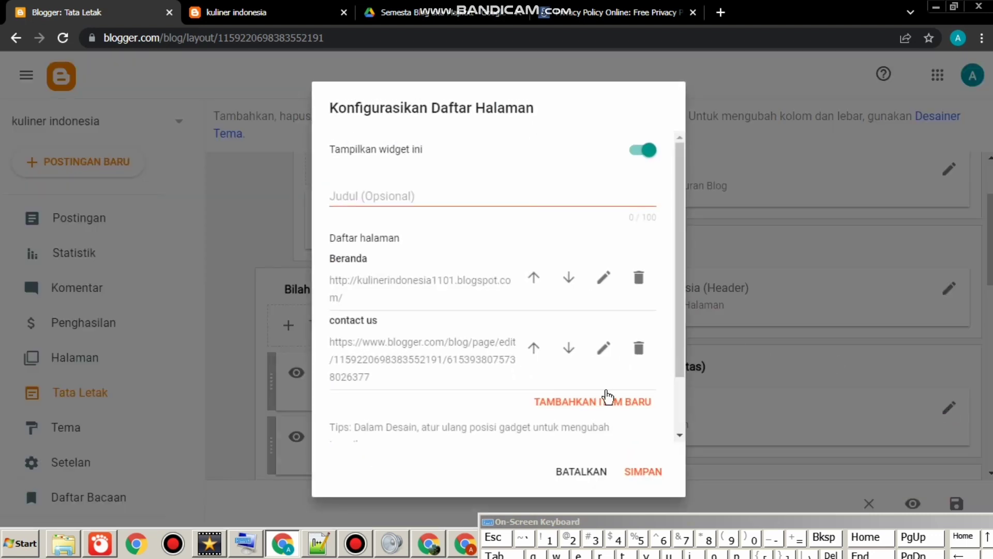
{"action": "left_click", "coordinate": [591, 399]}
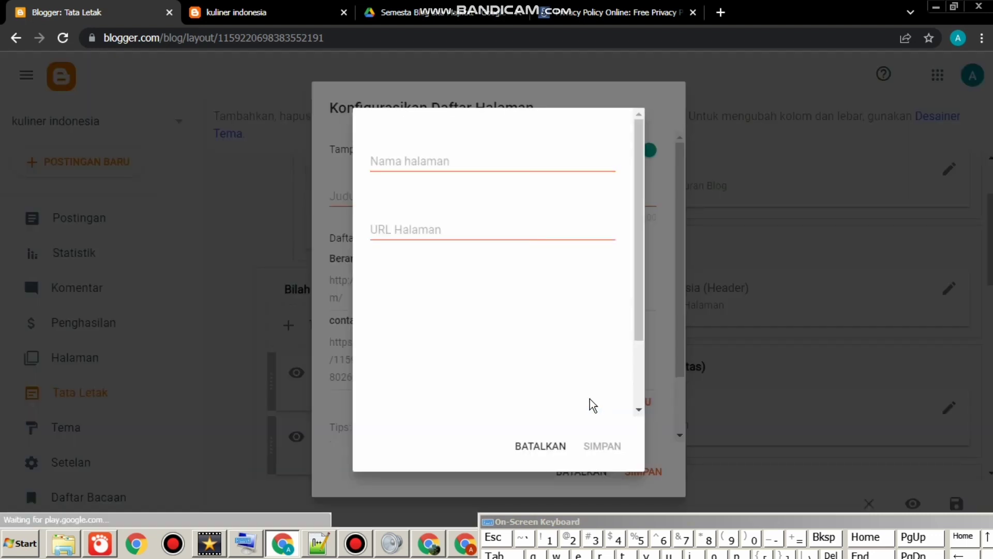
{"action": "left_click", "coordinate": [437, 156]}
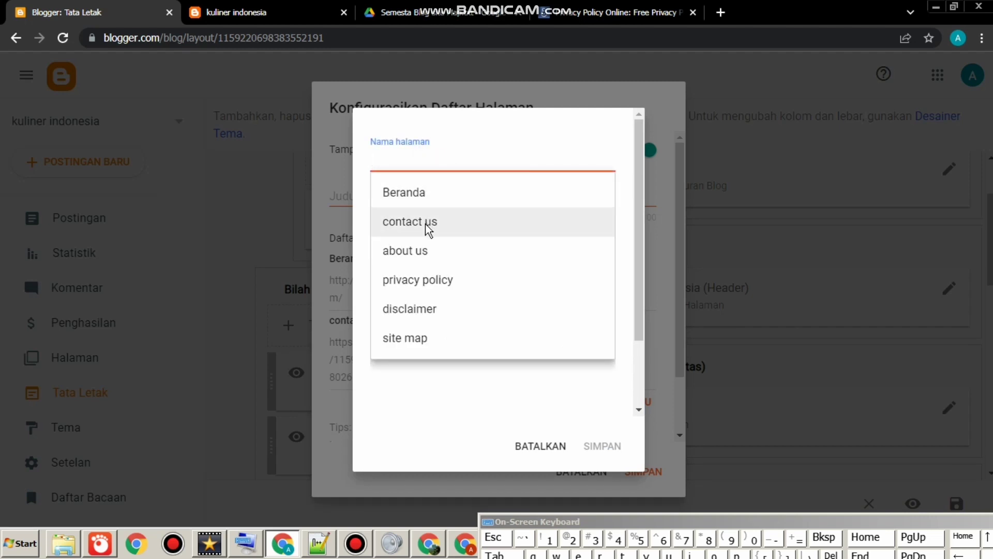
{"action": "left_click", "coordinate": [430, 250]}
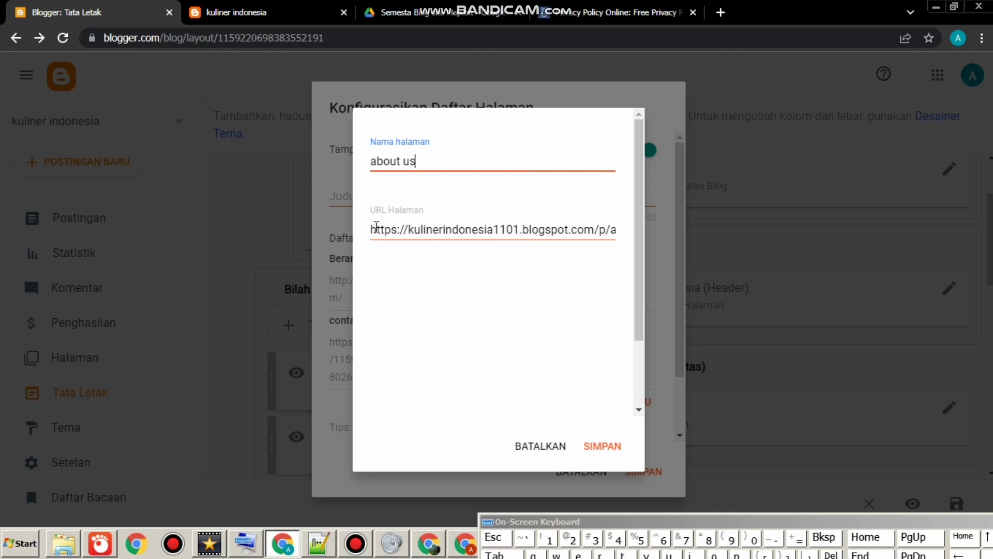
Replace the about us item's page URL with the copied editor URL, then save the item and the gadget
{"action": "left_click_drag", "start_coordinate": [374, 228], "coordinate": [666, 244]}
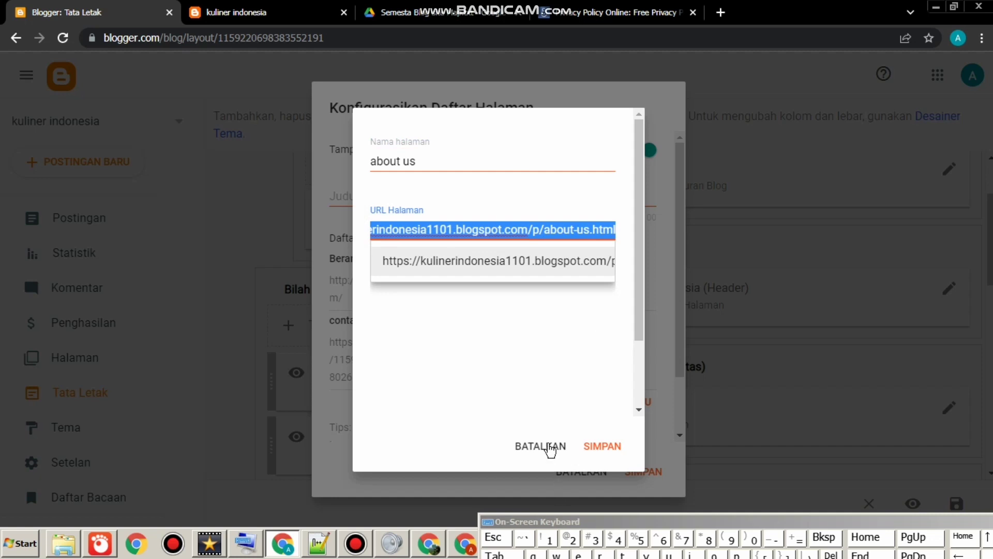
{"action": "left_click", "coordinate": [230, 12]}
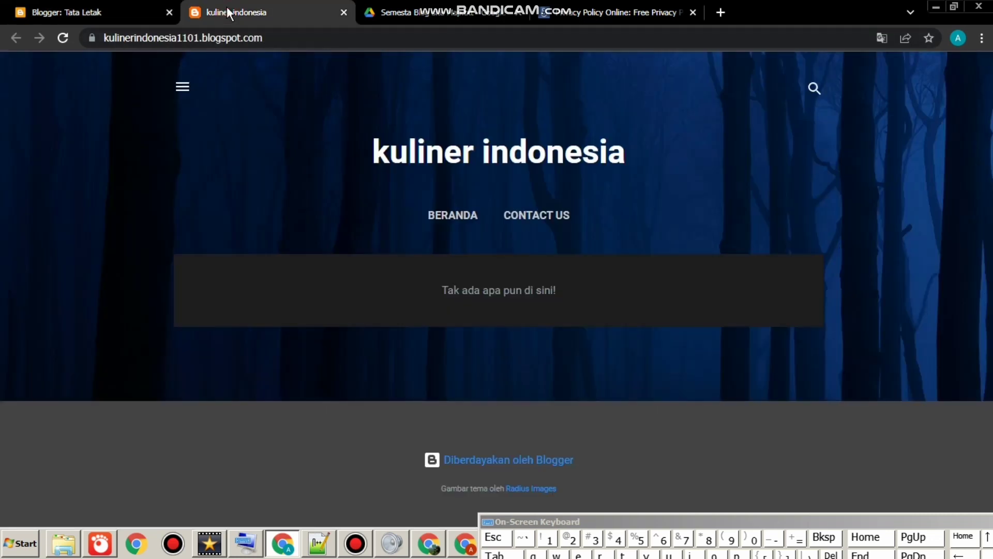
{"action": "left_click", "coordinate": [104, 13]}
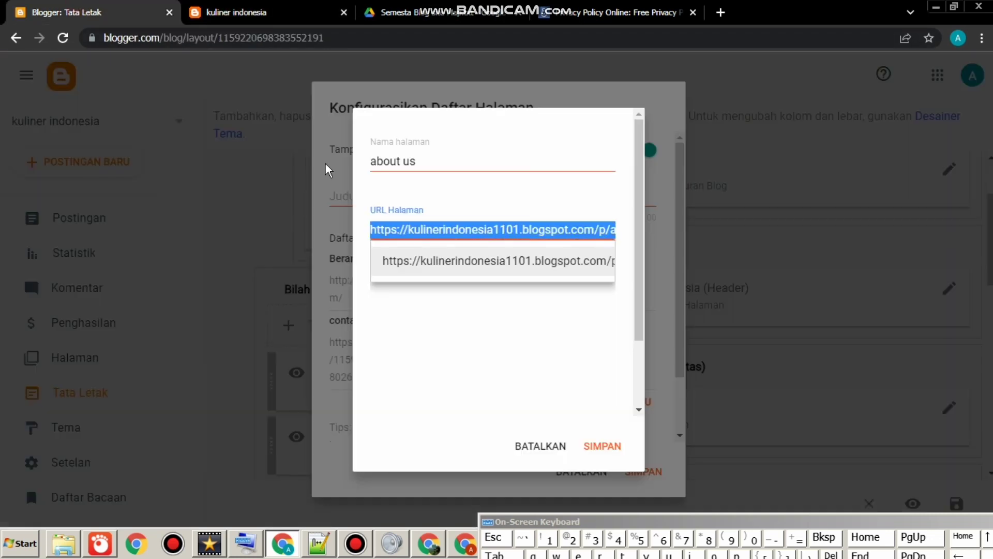
{"action": "right_click", "coordinate": [454, 223]}
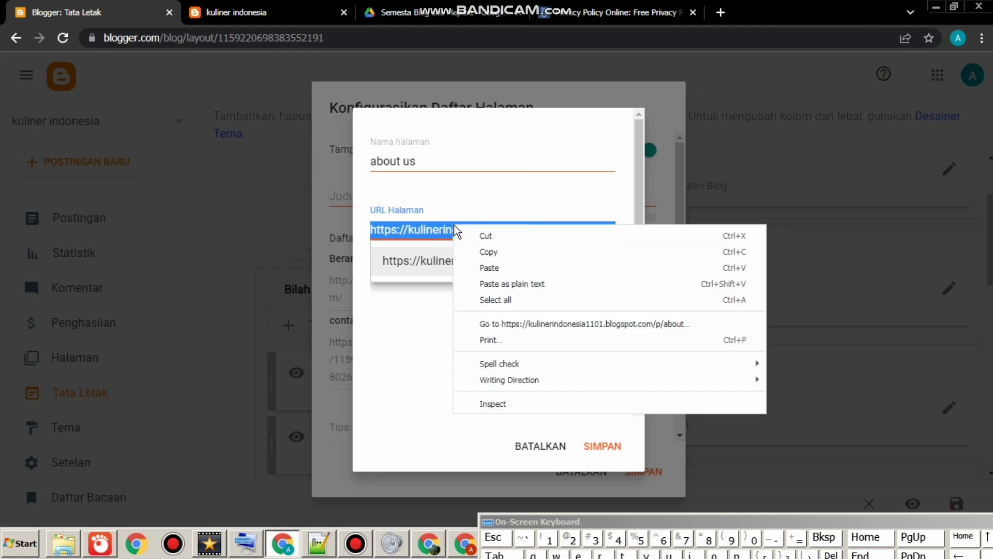
{"action": "left_click", "coordinate": [483, 264]}
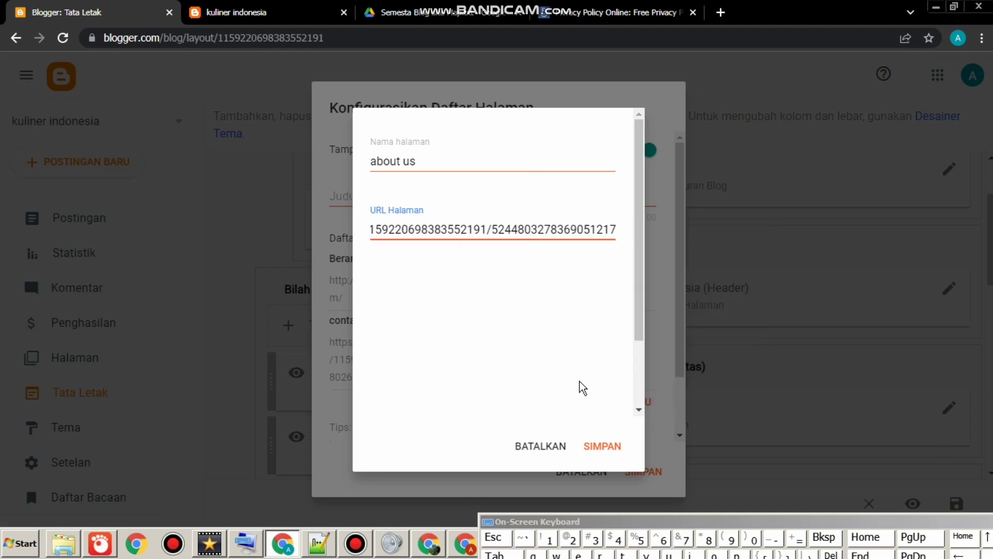
{"action": "left_click", "coordinate": [602, 447]}
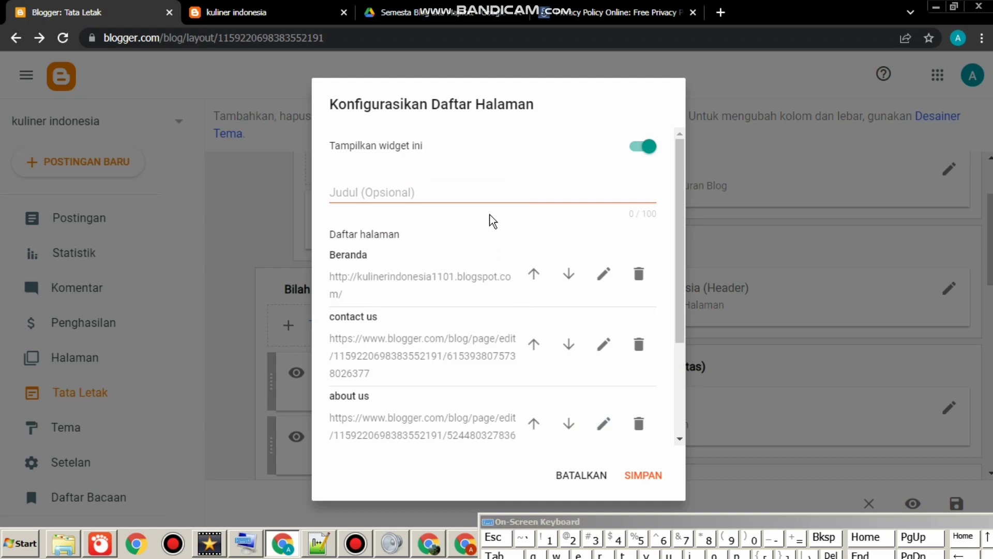
{"action": "left_click", "coordinate": [629, 477]}
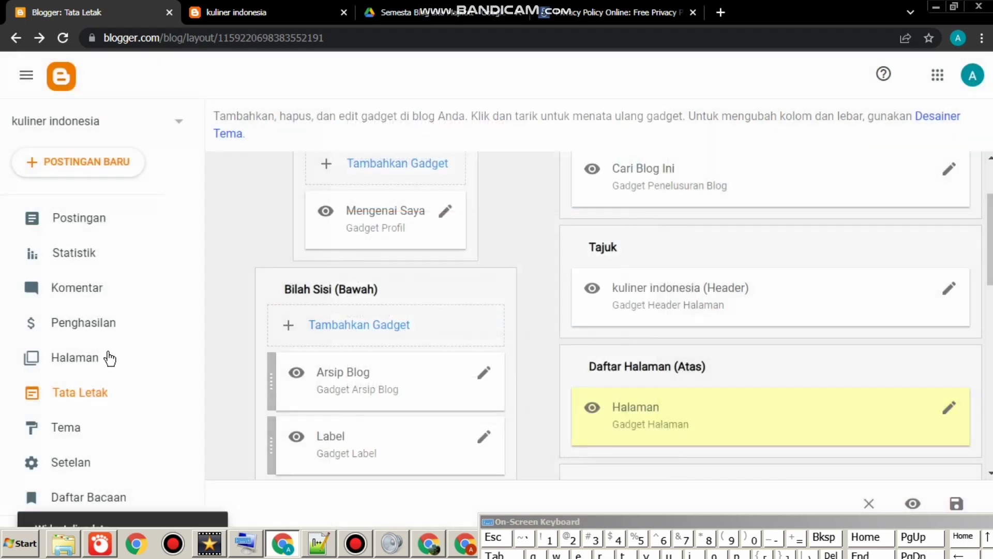
Open the privacy policy page from the blog's page list, copy its full editor URL and return to the list
{"action": "left_click", "coordinate": [82, 292]}
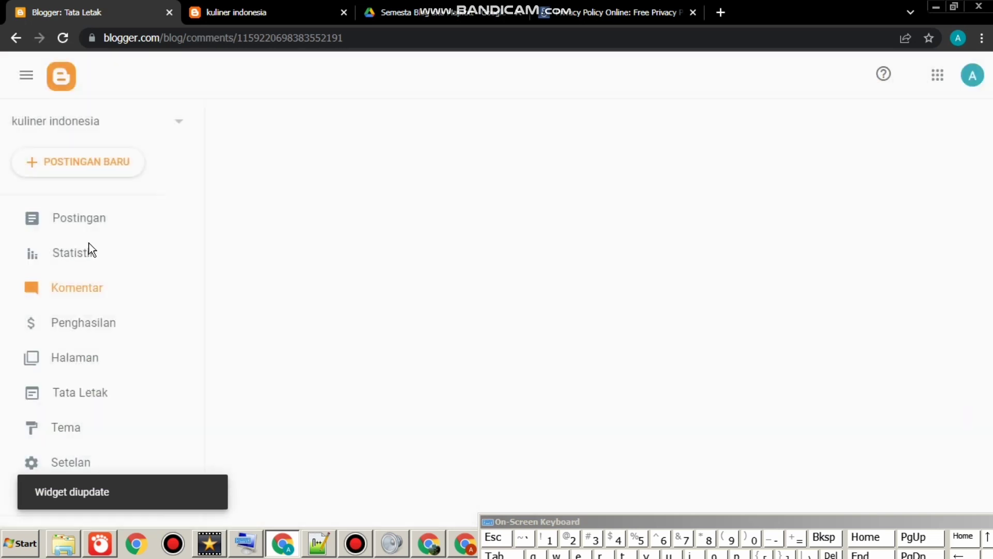
{"action": "left_click", "coordinate": [82, 358]}
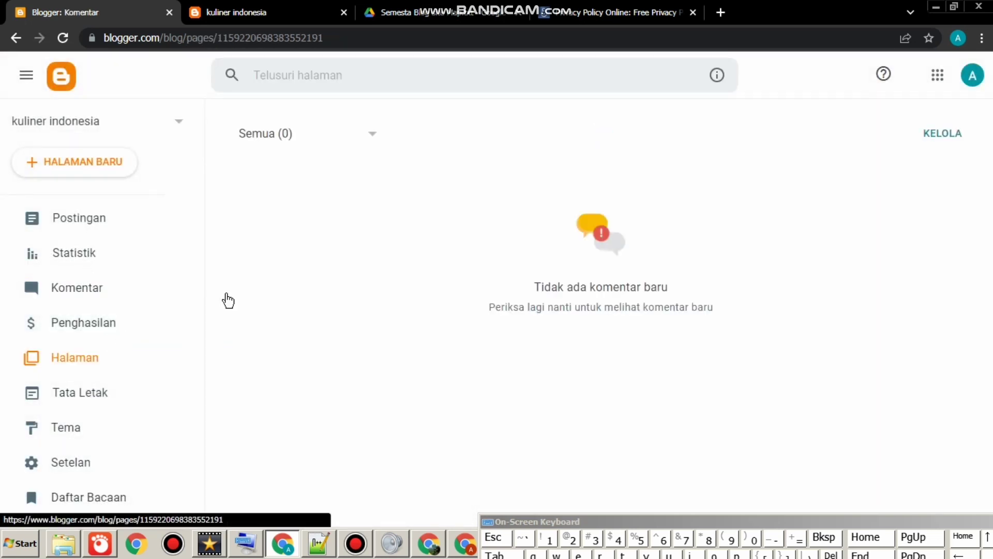
{"action": "left_click", "coordinate": [422, 342]}
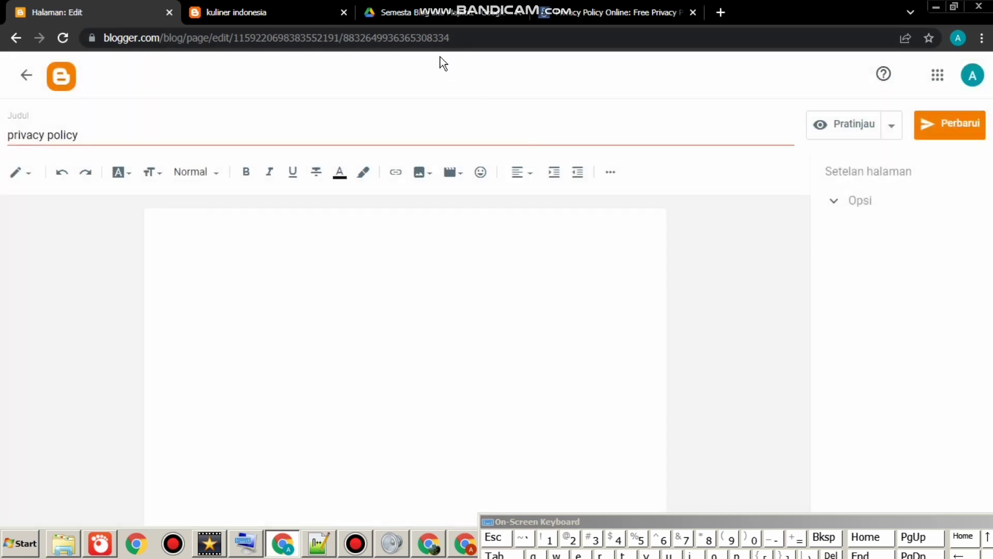
{"action": "left_click_drag", "start_coordinate": [459, 36], "coordinate": [104, 59]}
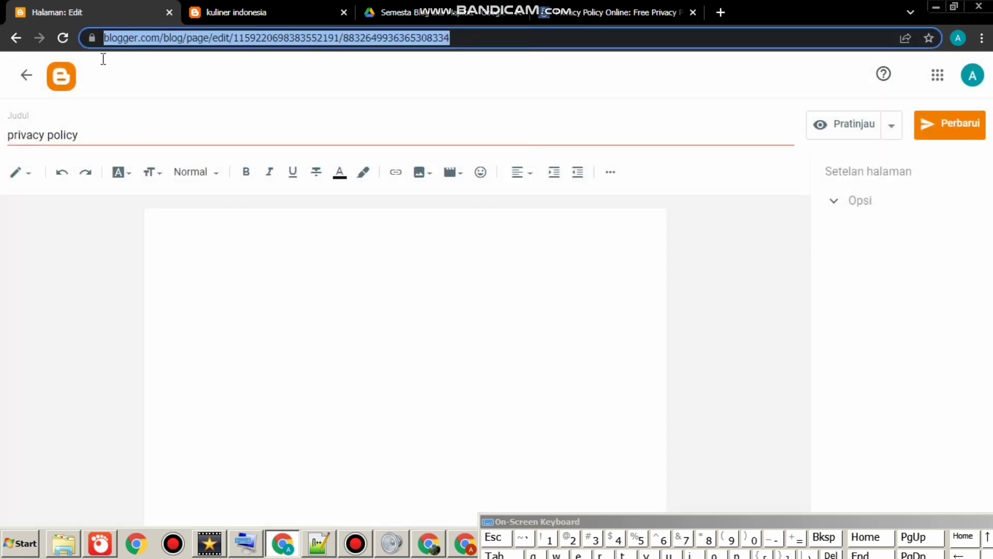
{"action": "right_click", "coordinate": [120, 36]}
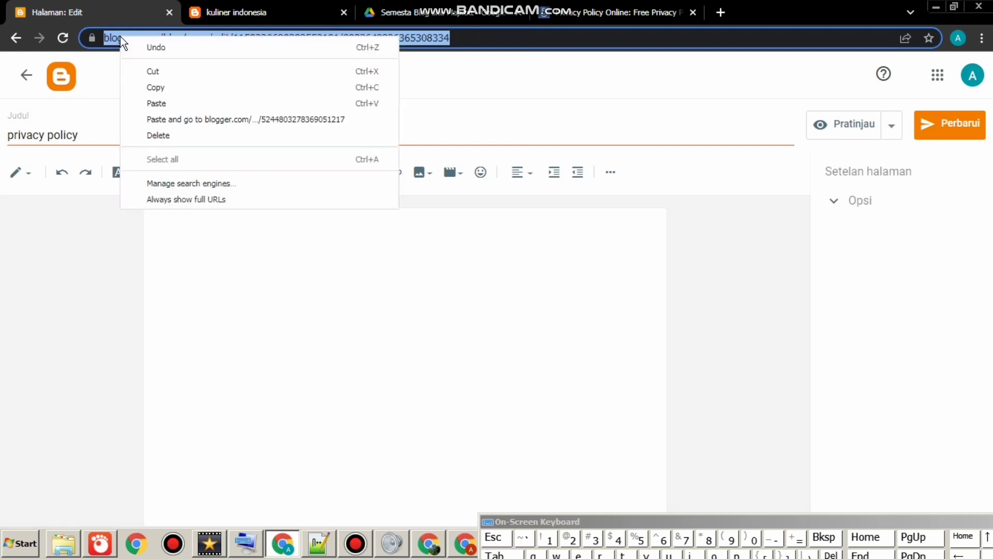
{"action": "left_click", "coordinate": [179, 91]}
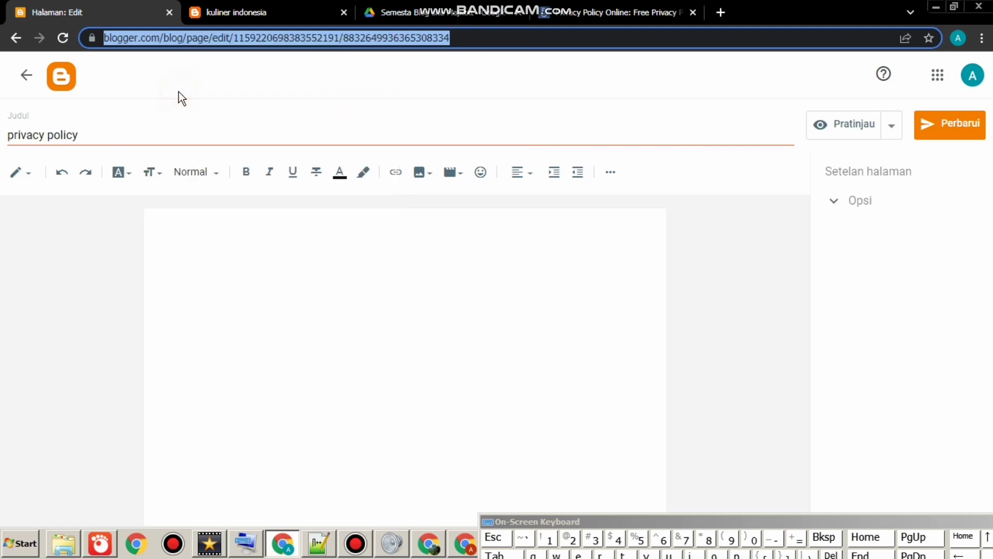
{"action": "left_click", "coordinate": [13, 38]}
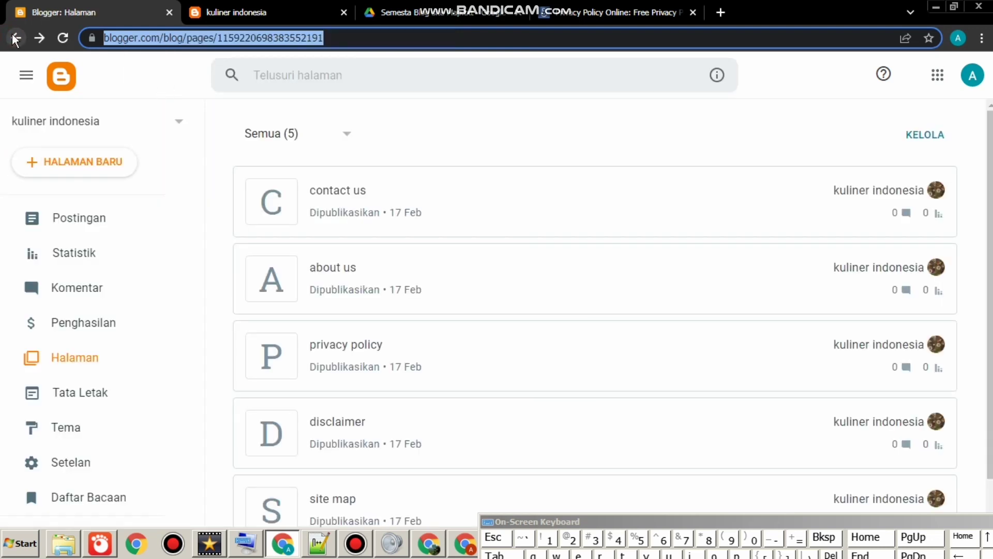
Reopen the Halaman gadget under Daftar Halaman (Atas) in the layout and start a new list item for privacy policy
{"action": "left_click", "coordinate": [75, 394]}
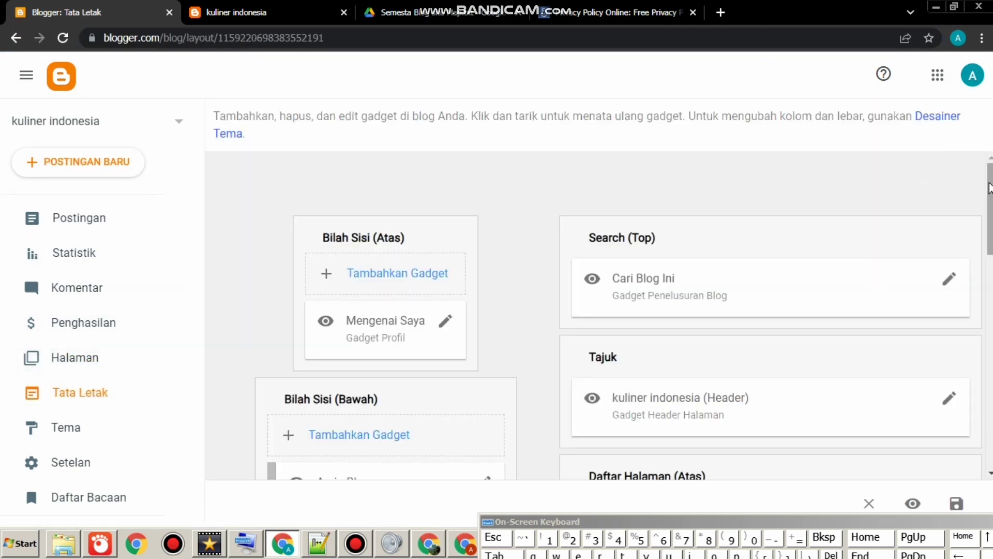
{"action": "scroll", "coordinate": [990, 186], "scroll_direction": "down", "scroll_amount": 3}
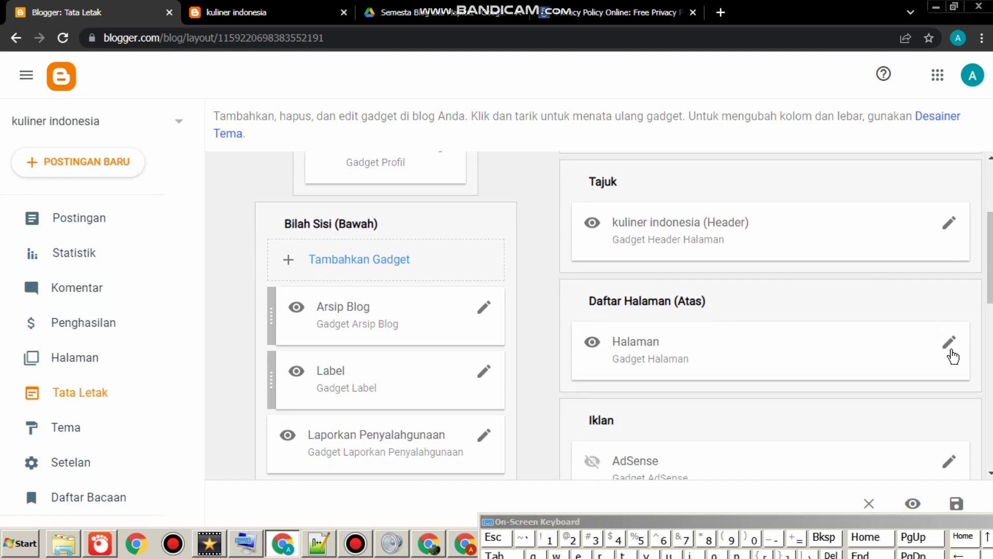
{"action": "left_click", "coordinate": [951, 346]}
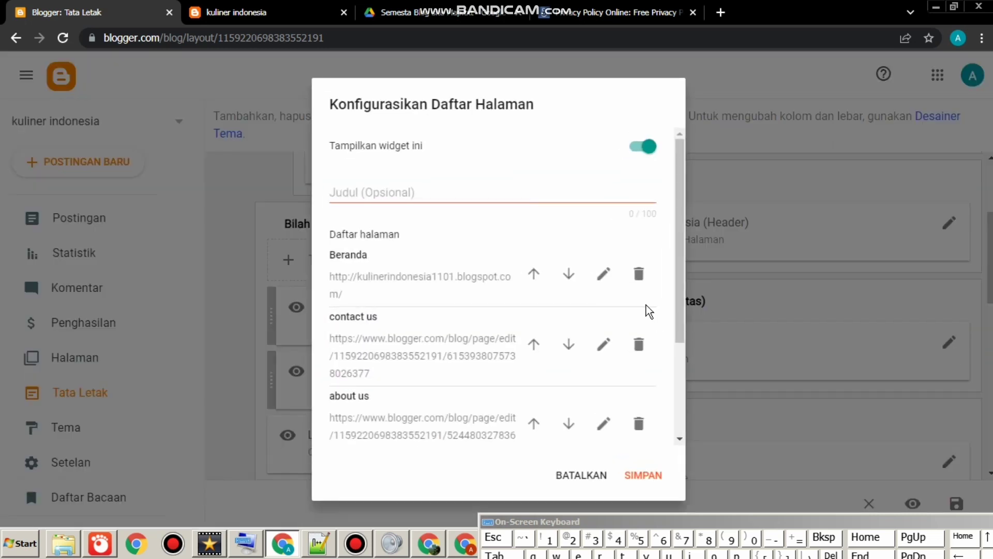
{"action": "scroll", "coordinate": [680, 296], "scroll_direction": "down", "scroll_amount": 2}
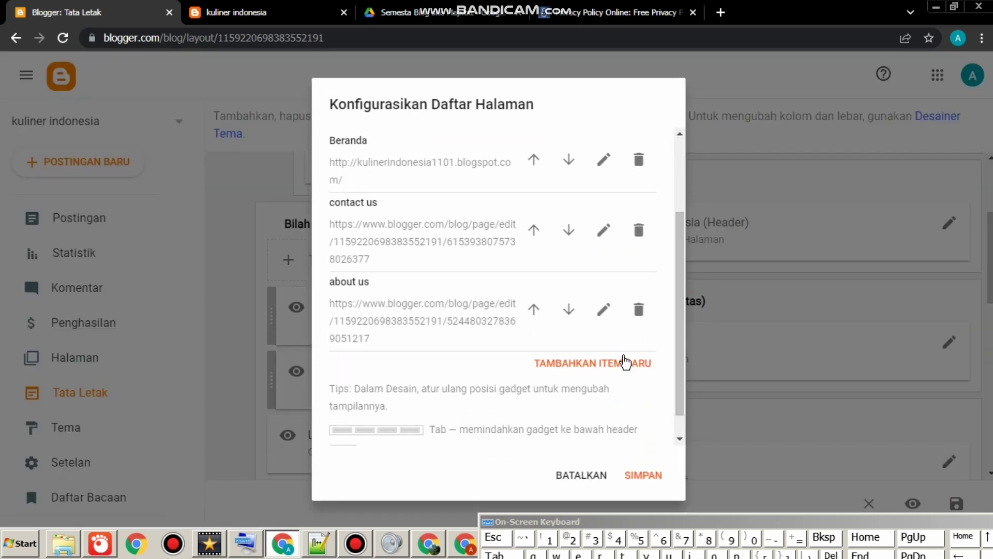
{"action": "left_click", "coordinate": [625, 362]}
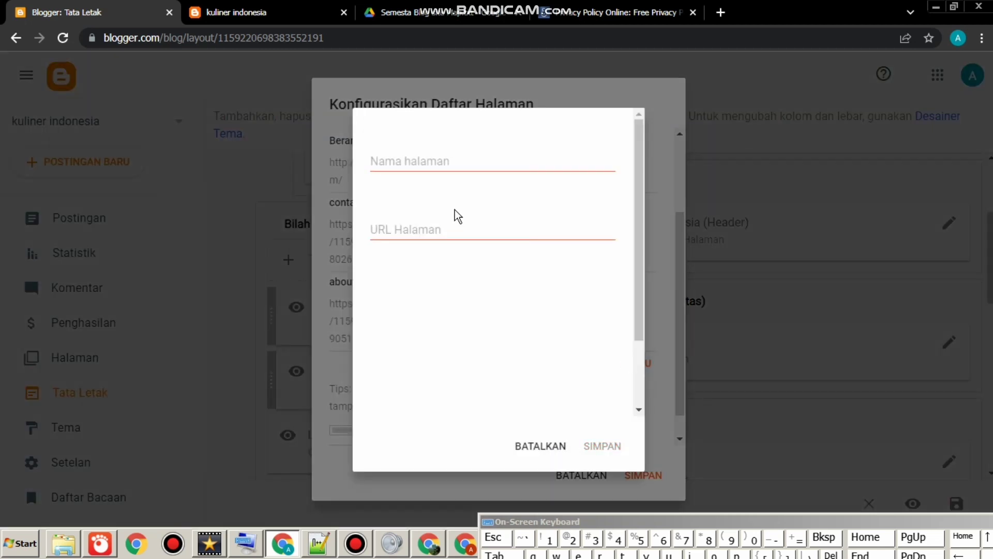
{"action": "left_click", "coordinate": [452, 165]}
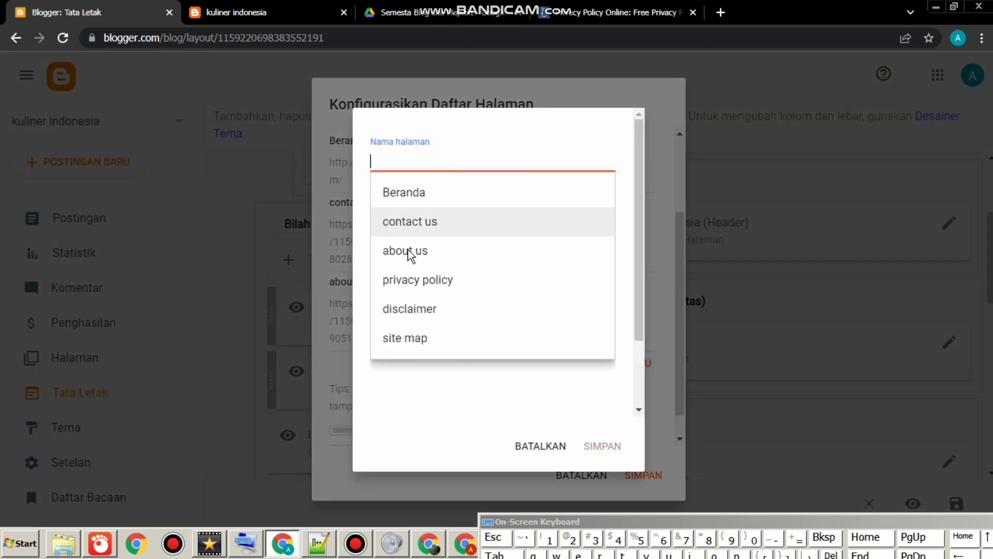
{"action": "left_click", "coordinate": [402, 280]}
Replace the privacy policy item's page URL with the copied editor URL, then save the item and the gadget
{"action": "left_click_drag", "start_coordinate": [372, 229], "coordinate": [700, 238]}
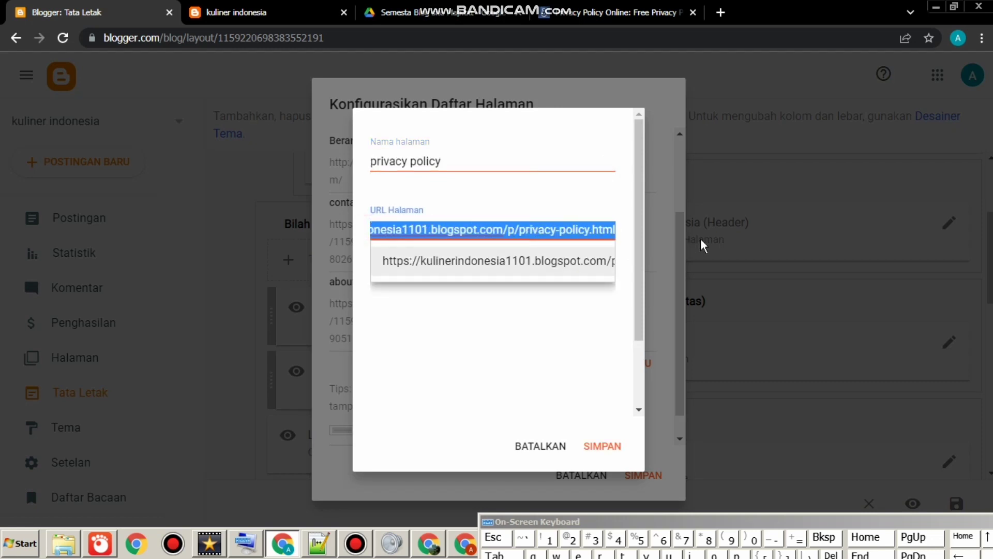
{"action": "right_click", "coordinate": [511, 231]}
{"action": "left_click", "coordinate": [542, 275]}
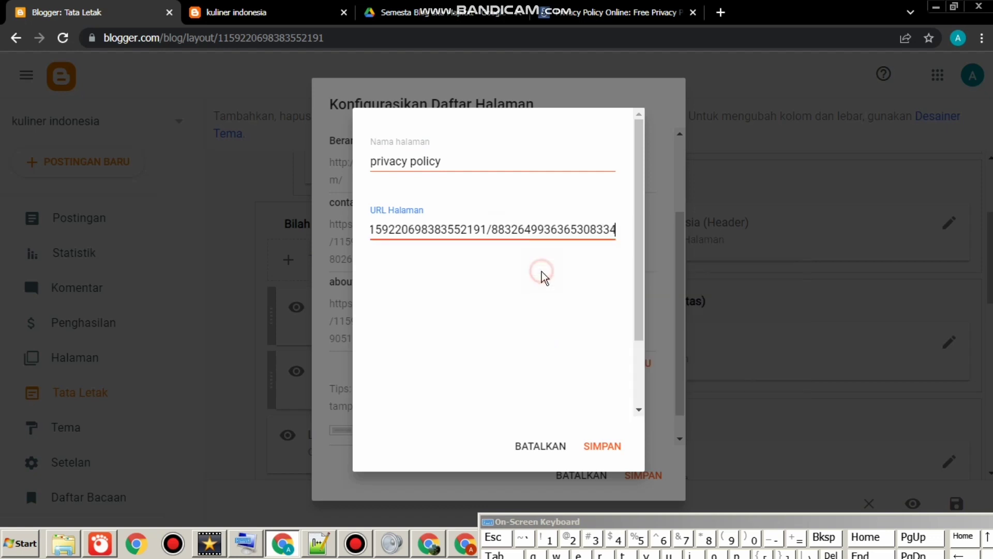
{"action": "left_click", "coordinate": [608, 446]}
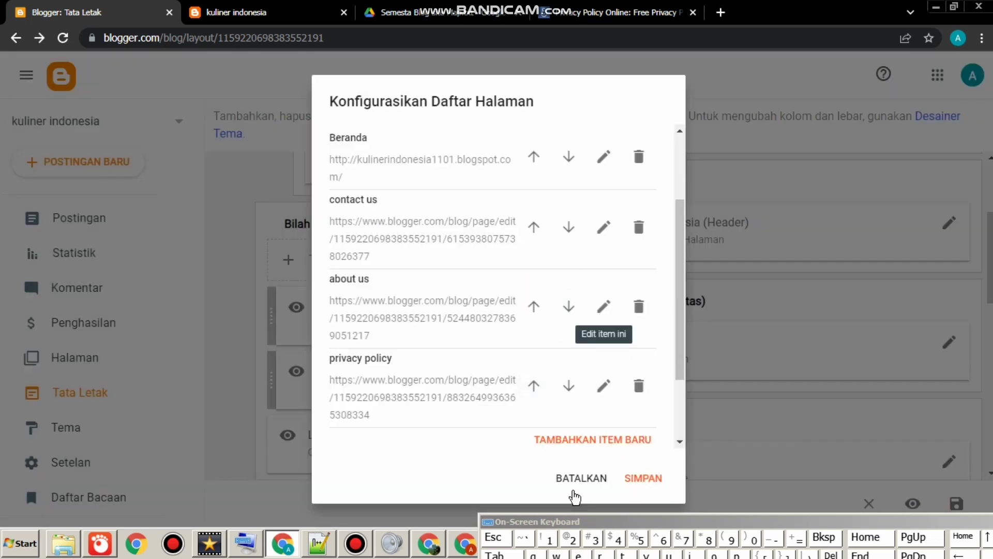
{"action": "left_click", "coordinate": [632, 480]}
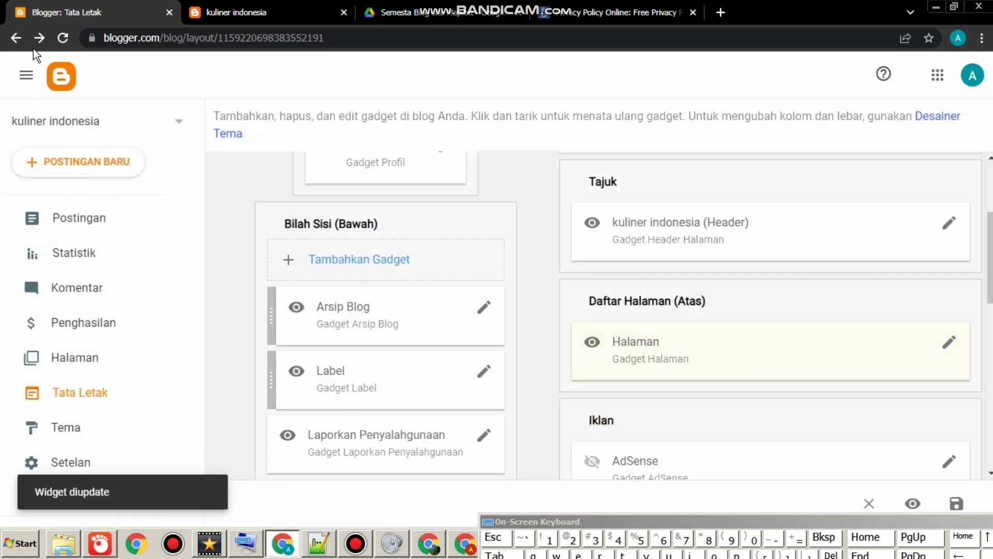
Open the disclaimer page from the blog's page list, copy its full editor URL and return to the list
{"action": "left_click", "coordinate": [77, 358]}
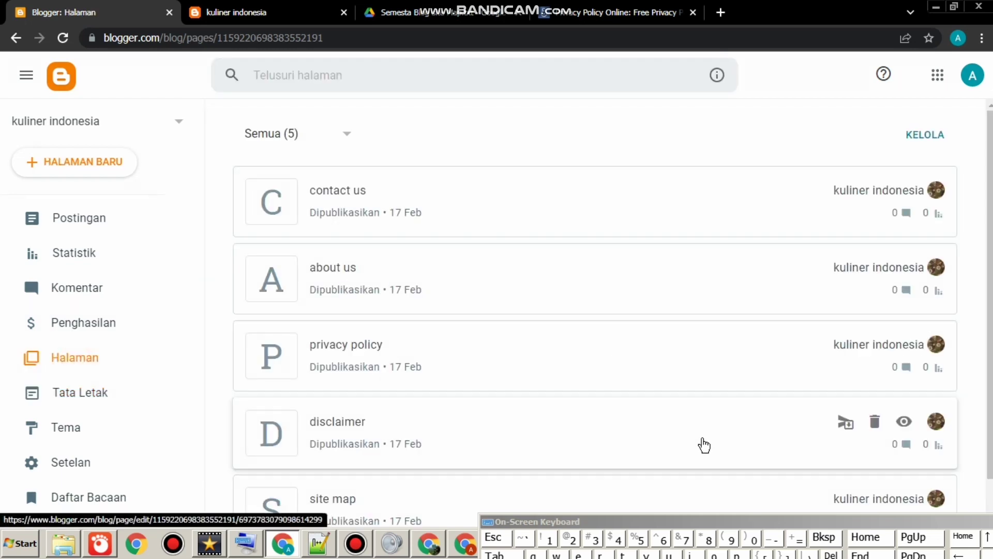
{"action": "left_click", "coordinate": [690, 430]}
{"action": "left_click", "coordinate": [617, 432]}
{"action": "left_click", "coordinate": [435, 422]}
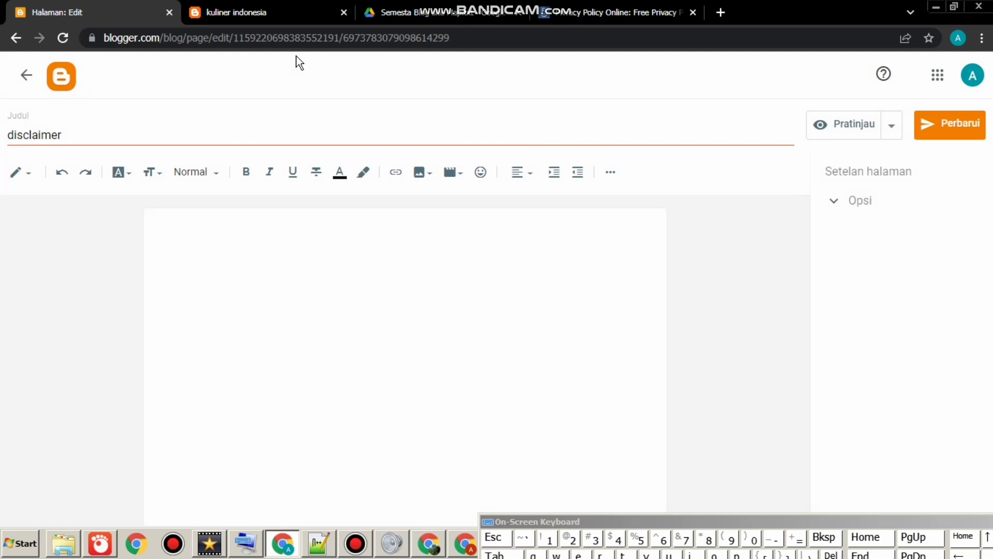
{"action": "left_click_drag", "start_coordinate": [455, 38], "coordinate": [40, 51]}
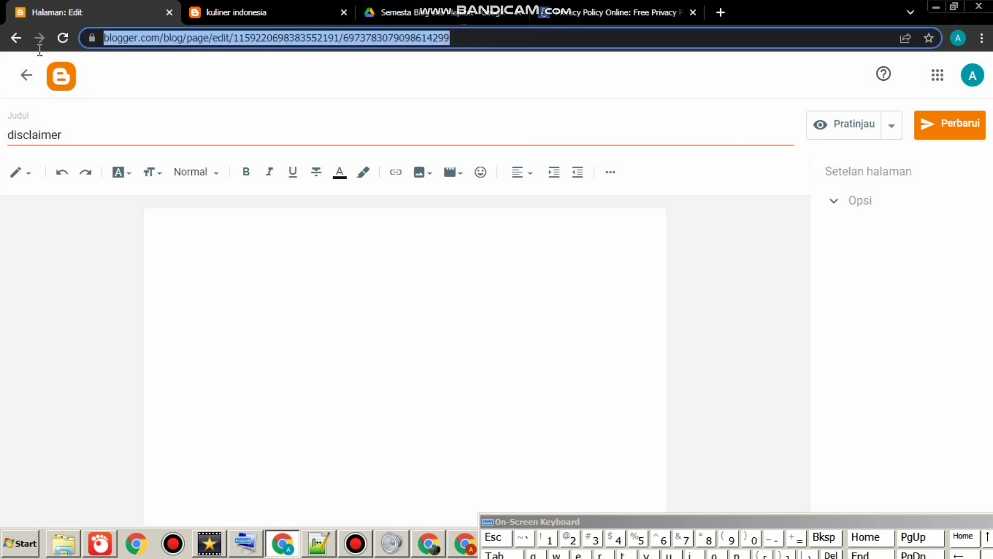
{"action": "right_click", "coordinate": [145, 36]}
{"action": "left_click", "coordinate": [190, 87]}
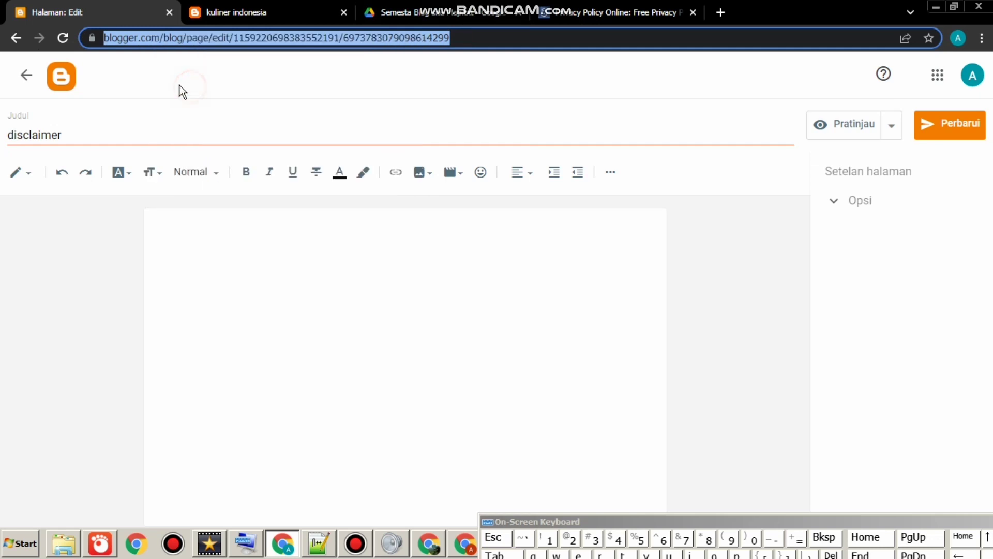
{"action": "left_click", "coordinate": [16, 38]}
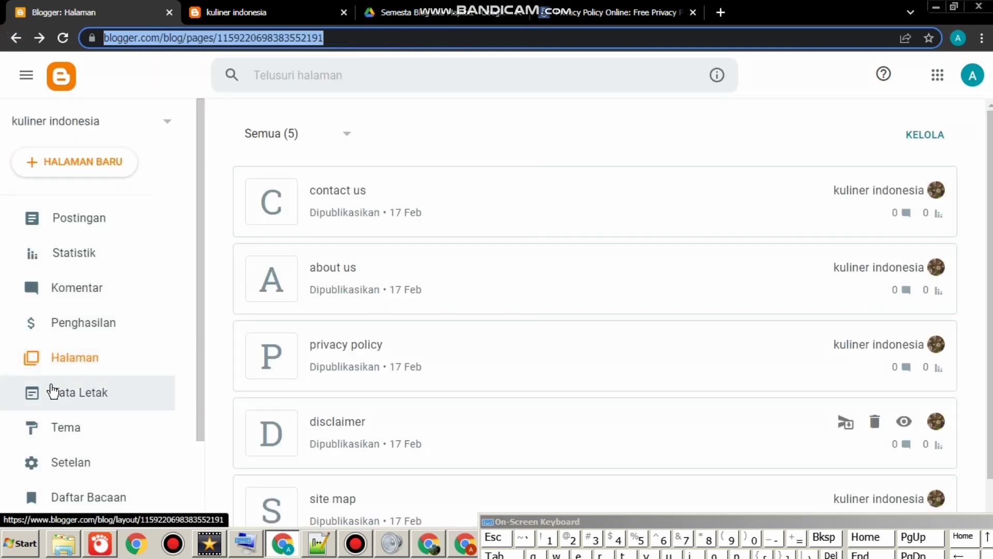
Reopen the Halaman gadget under Daftar Halaman (Atas) in the layout and start a new list item for disclaimer
{"action": "left_click", "coordinate": [60, 395]}
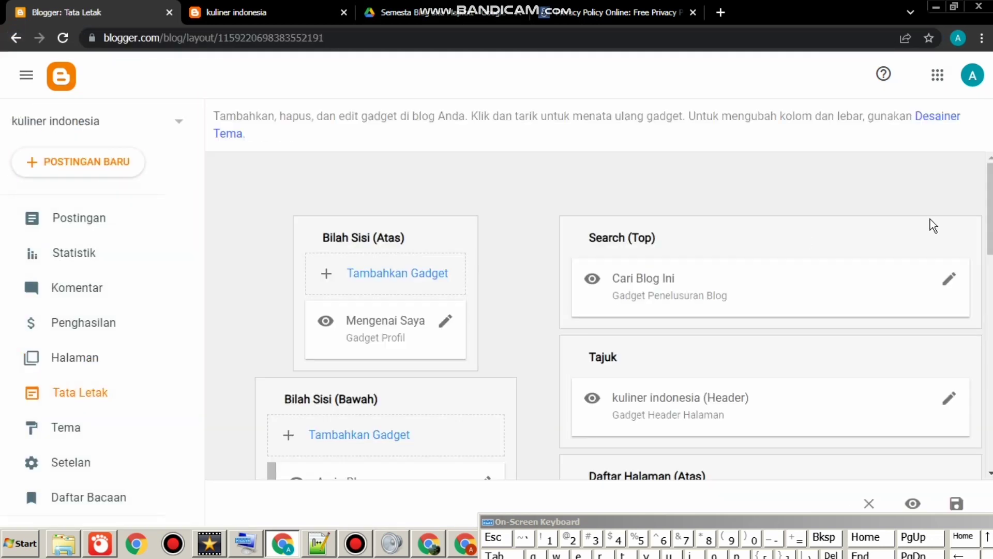
{"action": "scroll", "coordinate": [985, 214], "scroll_direction": "down", "scroll_amount": 3}
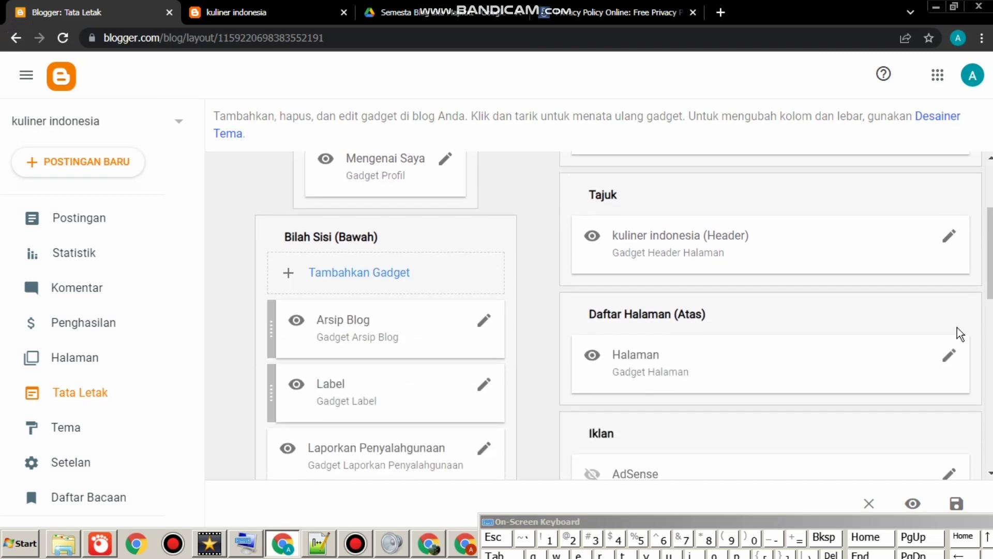
{"action": "left_click", "coordinate": [950, 354]}
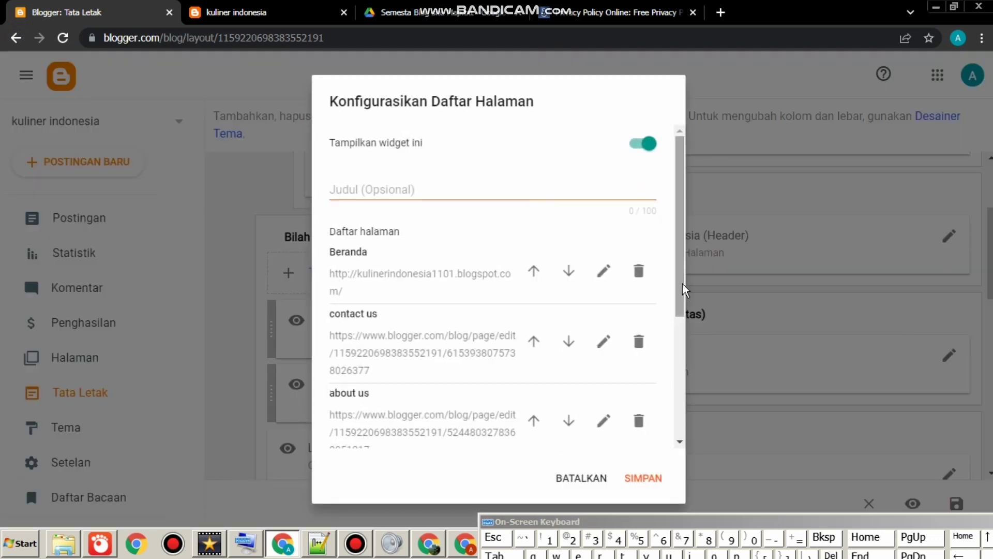
{"action": "left_click_drag", "start_coordinate": [681, 283], "coordinate": [691, 385]}
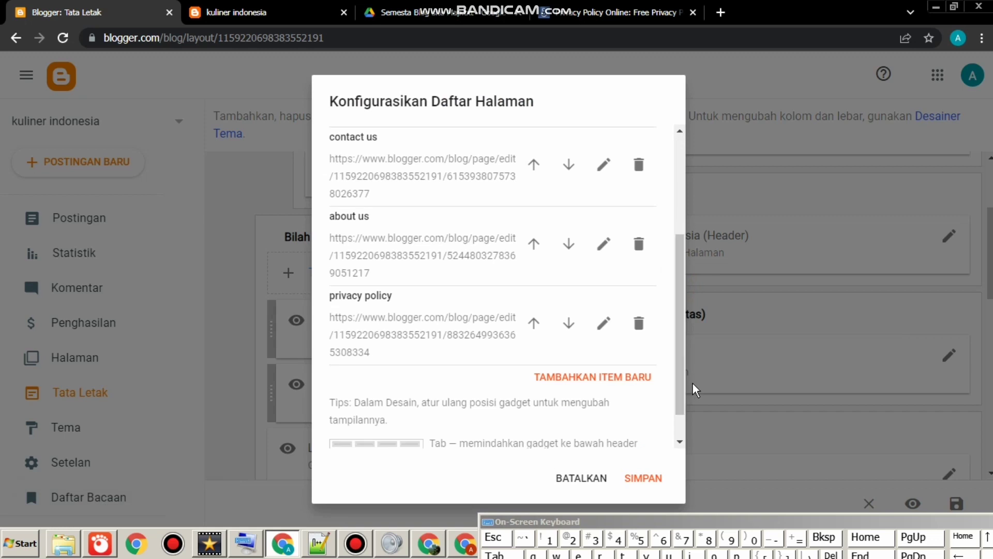
{"action": "left_click", "coordinate": [573, 377]}
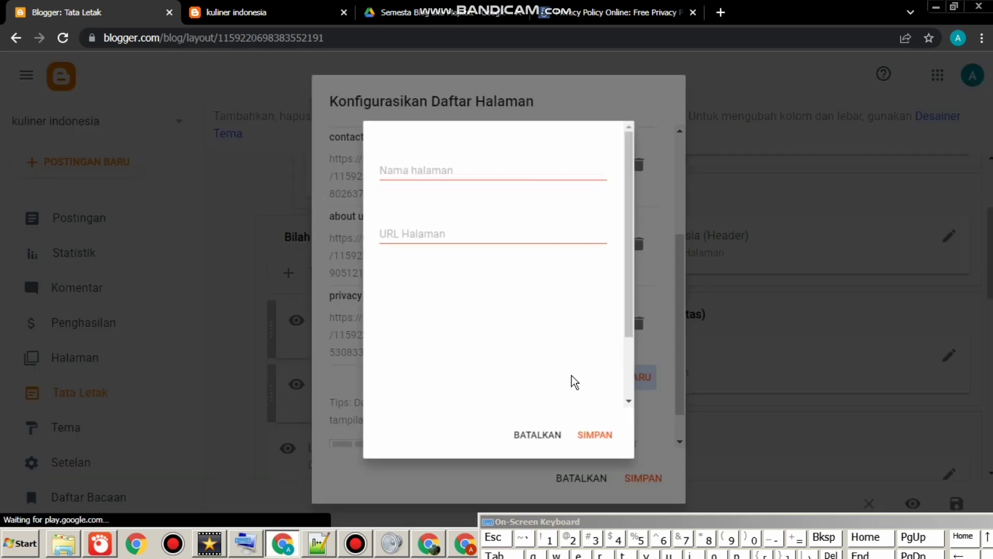
{"action": "left_click", "coordinate": [448, 170]}
{"action": "left_click", "coordinate": [425, 309]}
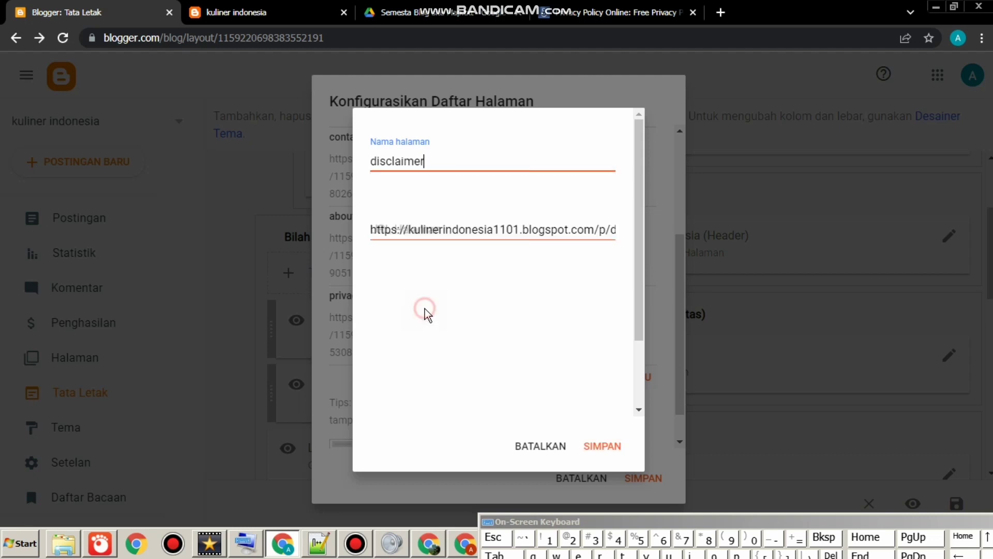
Replace the disclaimer item's page URL with the copied editor URL, then save the item and the gadget
{"action": "left_click_drag", "start_coordinate": [373, 230], "coordinate": [659, 240]}
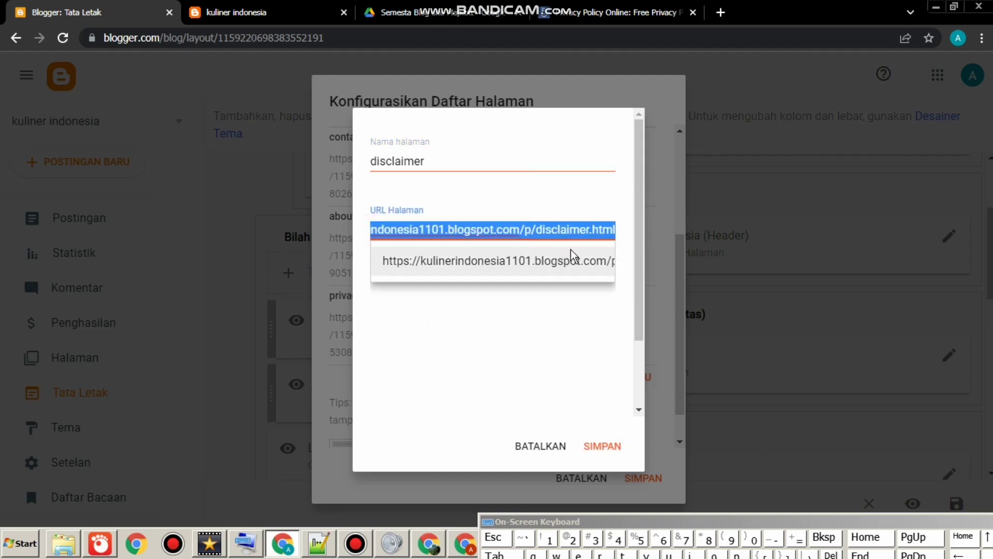
{"action": "right_click", "coordinate": [485, 232]}
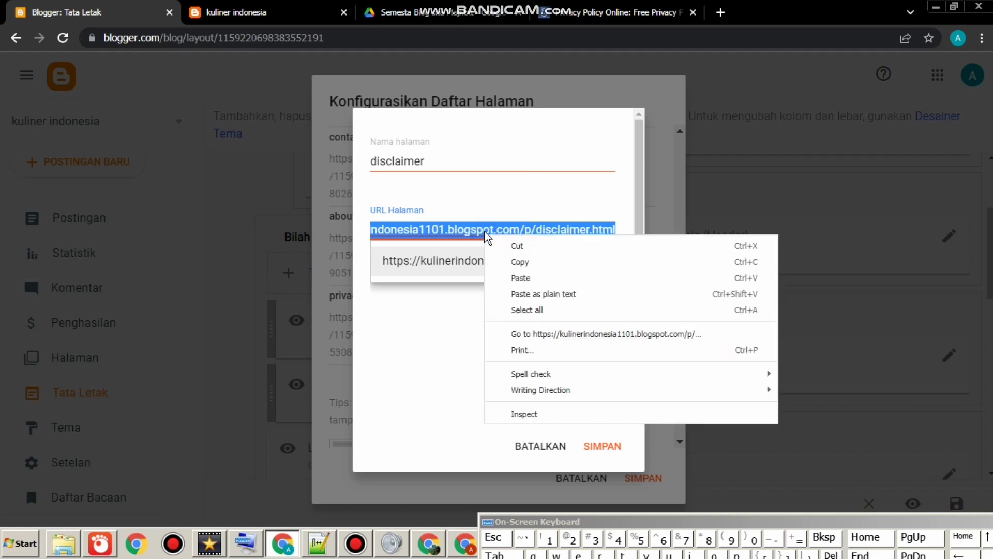
{"action": "left_click", "coordinate": [526, 278]}
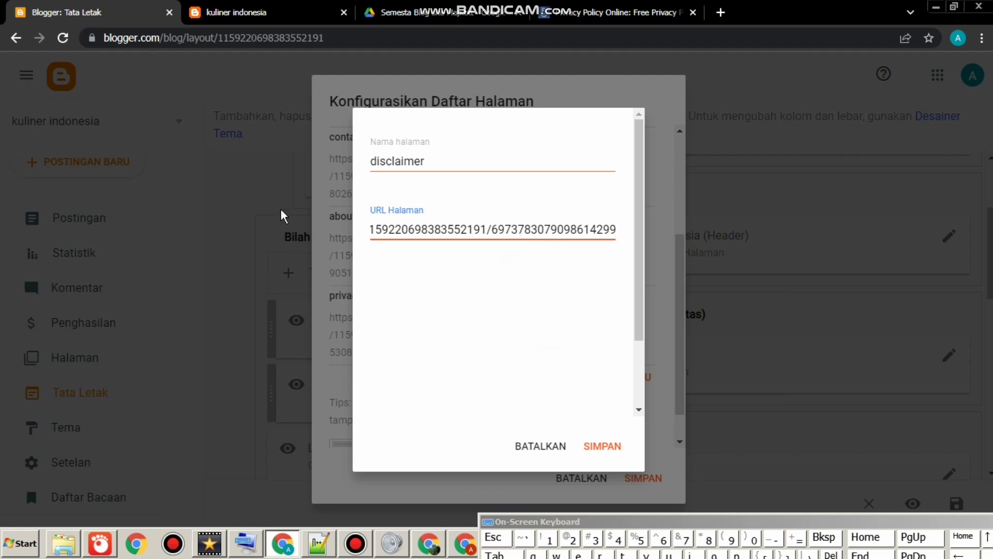
{"action": "left_click", "coordinate": [603, 447]}
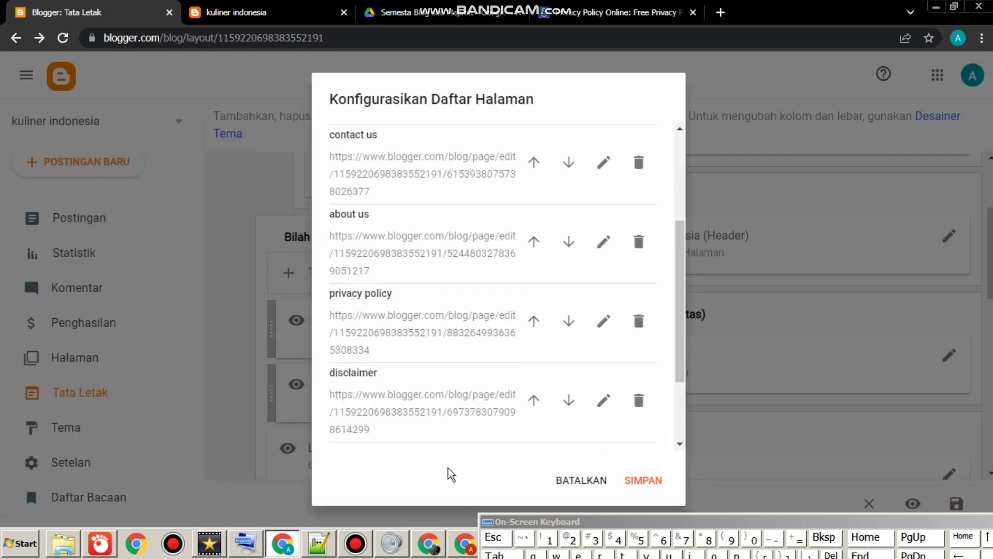
{"action": "left_click", "coordinate": [637, 487]}
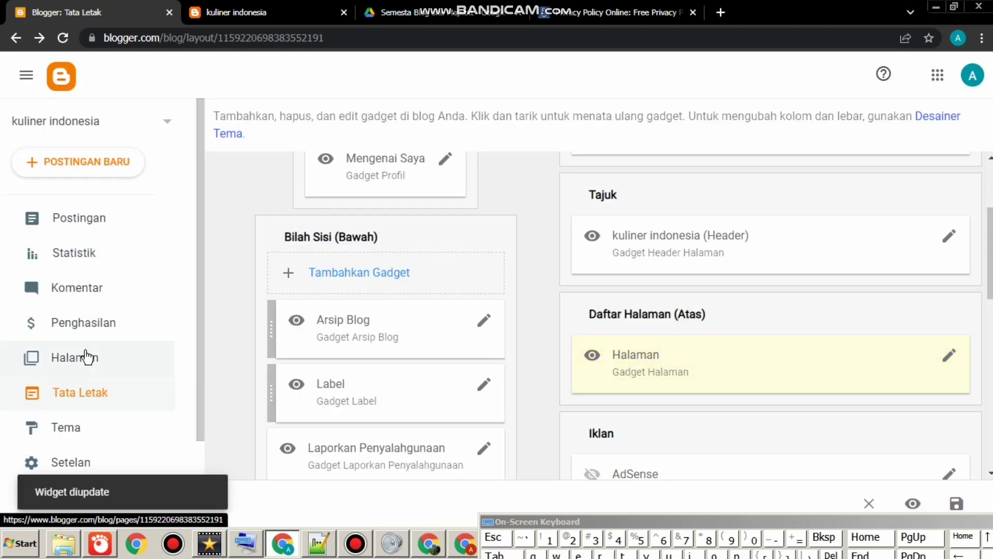
Open the published site map page in the editor from the blog's page list
{"action": "left_click", "coordinate": [87, 357]}
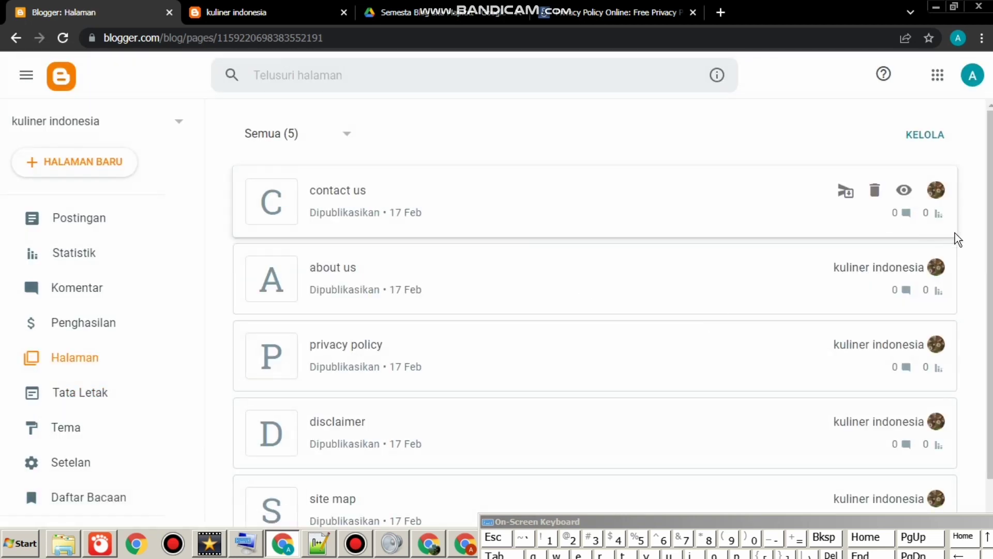
{"action": "scroll", "coordinate": [802, 362], "scroll_direction": "down", "scroll_amount": 2}
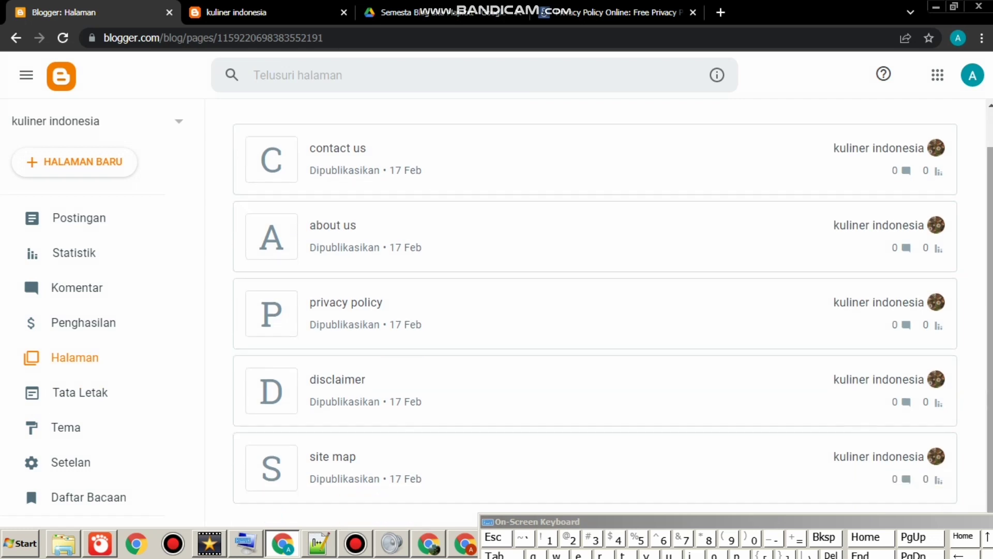
{"action": "left_click", "coordinate": [649, 479]}
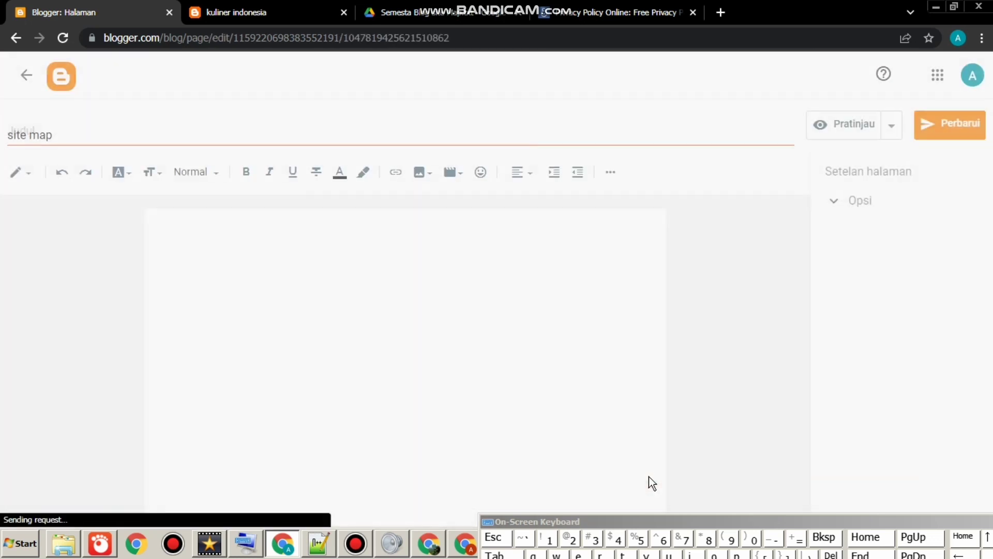
Reload the live kuliner indonesia blog to check its top menu links, then return to the site map page editor
{"action": "left_click", "coordinate": [204, 13]}
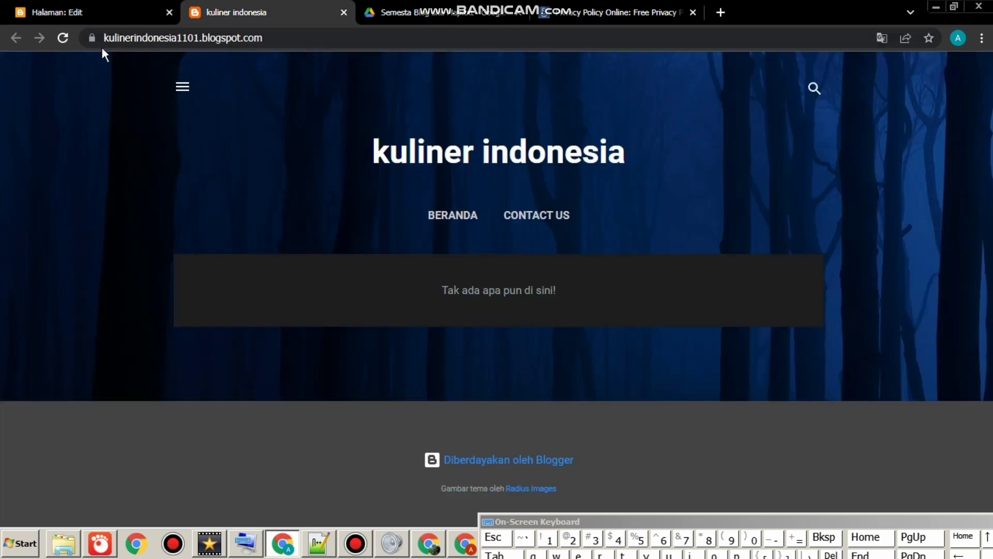
{"action": "left_click", "coordinate": [65, 39]}
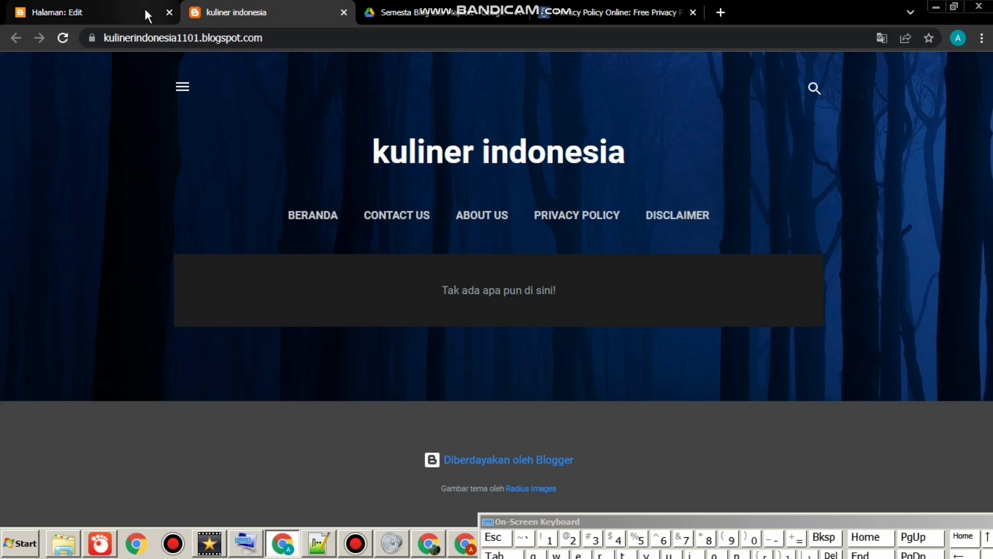
{"action": "left_click", "coordinate": [74, 13]}
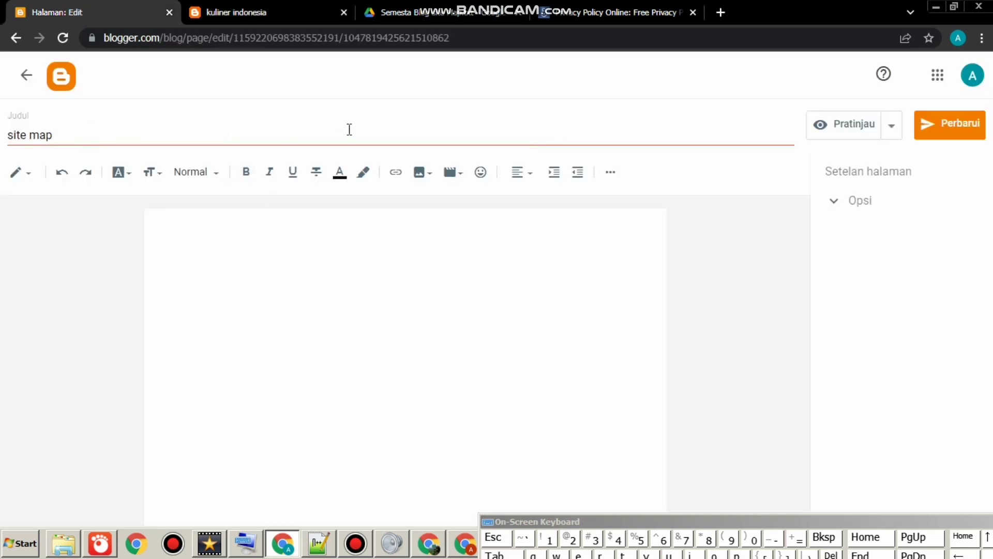
Copy the site map page's full editor URL and return to the page list
{"action": "left_click_drag", "start_coordinate": [463, 40], "coordinate": [101, 48]}
{"action": "right_click", "coordinate": [119, 44]}
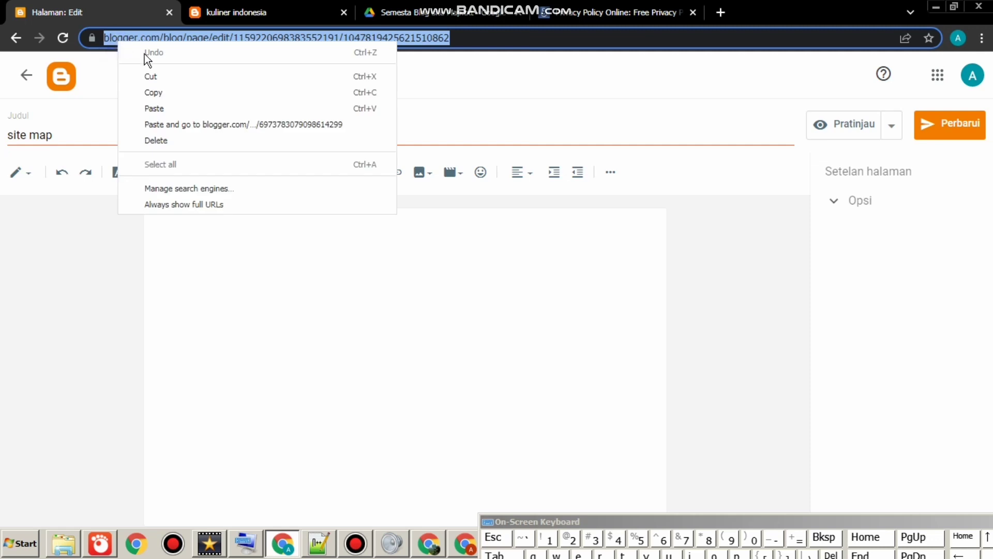
{"action": "left_click", "coordinate": [175, 95]}
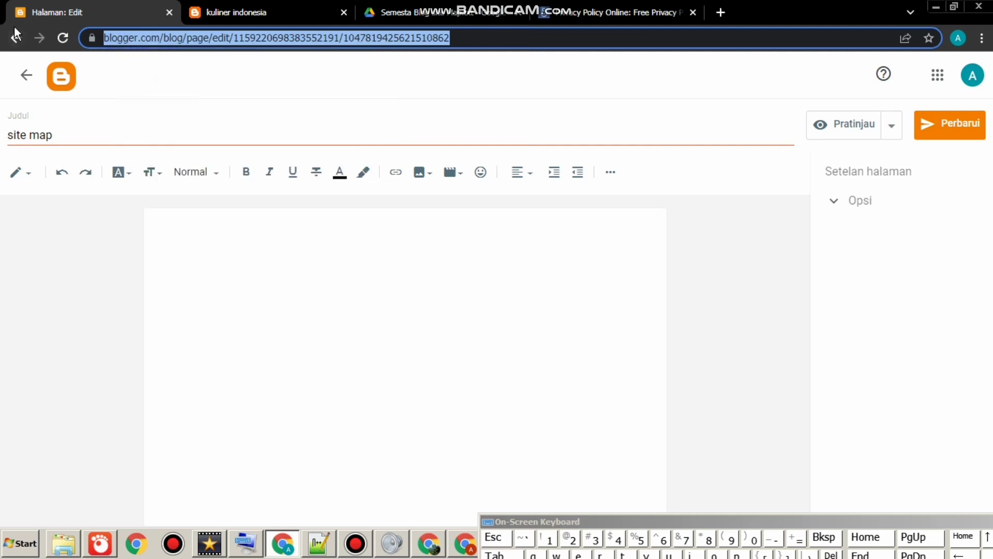
{"action": "left_click", "coordinate": [17, 36]}
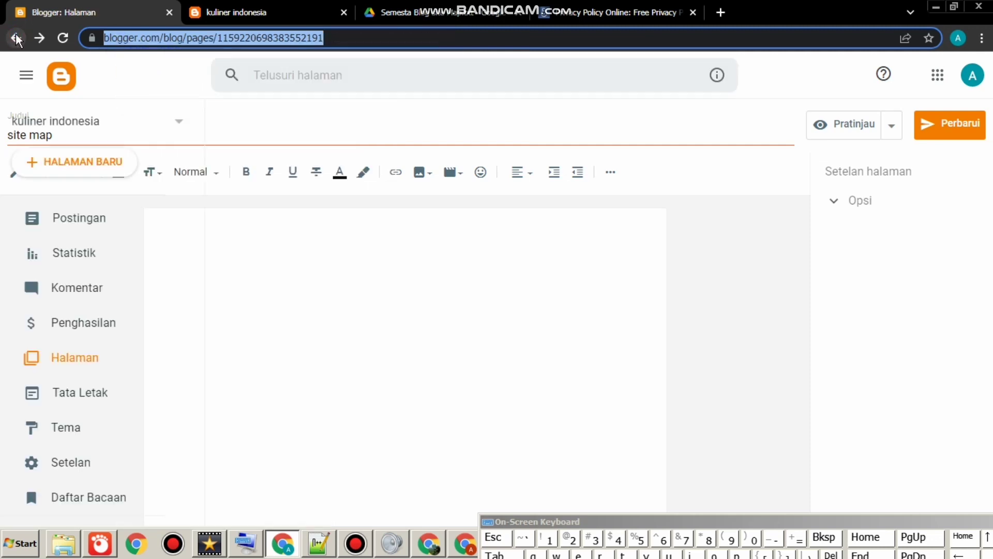
Reopen the Halaman gadget under Daftar Halaman (Atas) in the layout and start a new list item for site map
{"action": "left_click", "coordinate": [75, 398]}
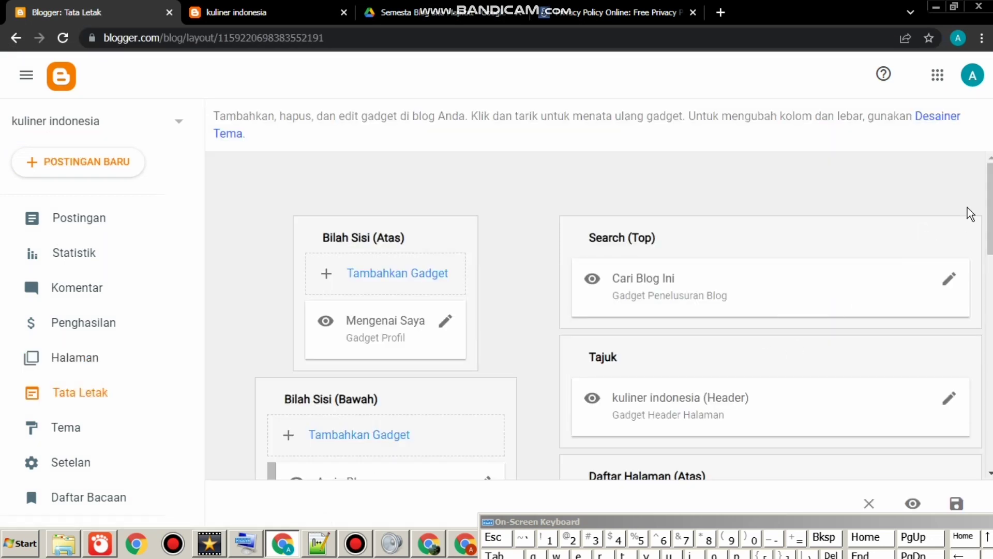
{"action": "scroll", "coordinate": [938, 337], "scroll_direction": "down", "scroll_amount": 3}
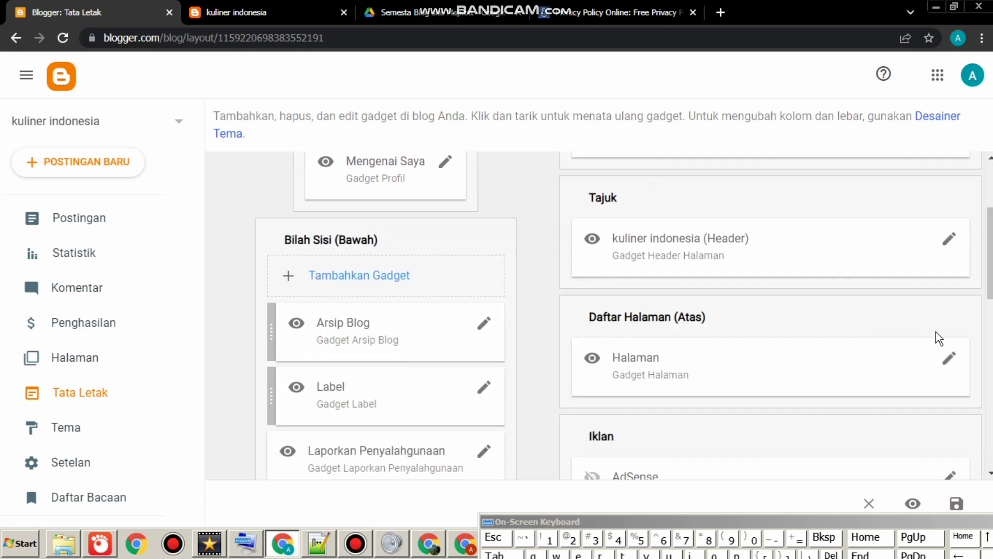
{"action": "left_click", "coordinate": [951, 361]}
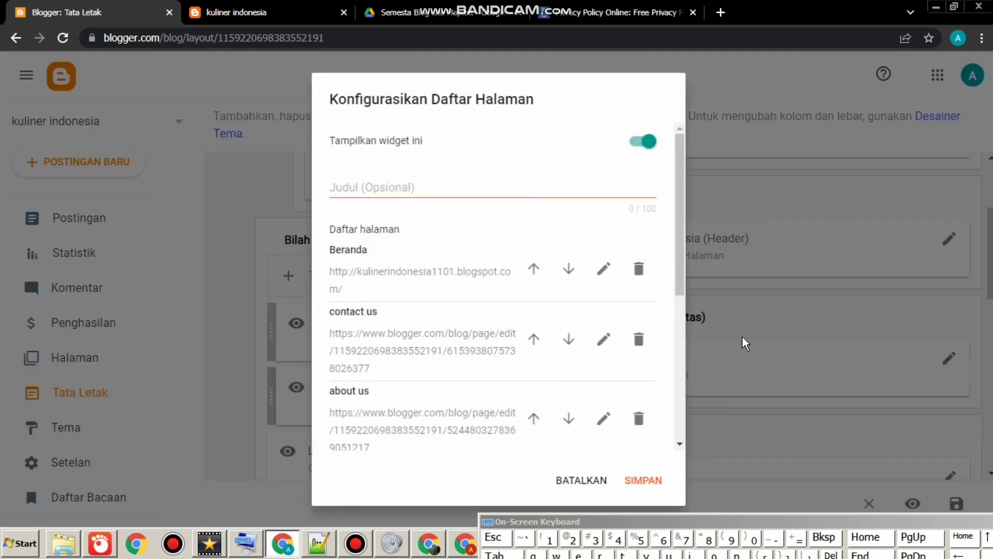
{"action": "scroll", "coordinate": [689, 372], "scroll_direction": "down", "scroll_amount": 3}
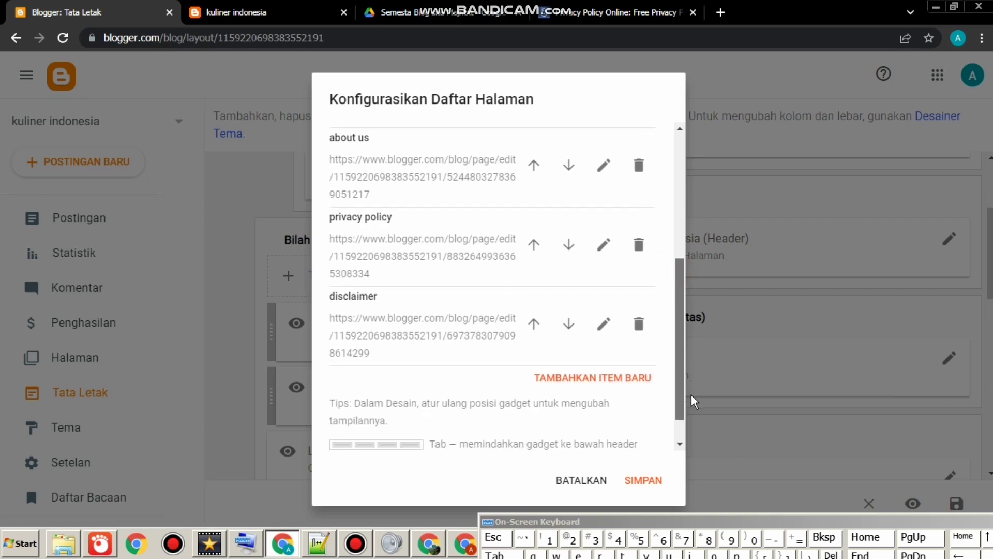
{"action": "left_click", "coordinate": [623, 374]}
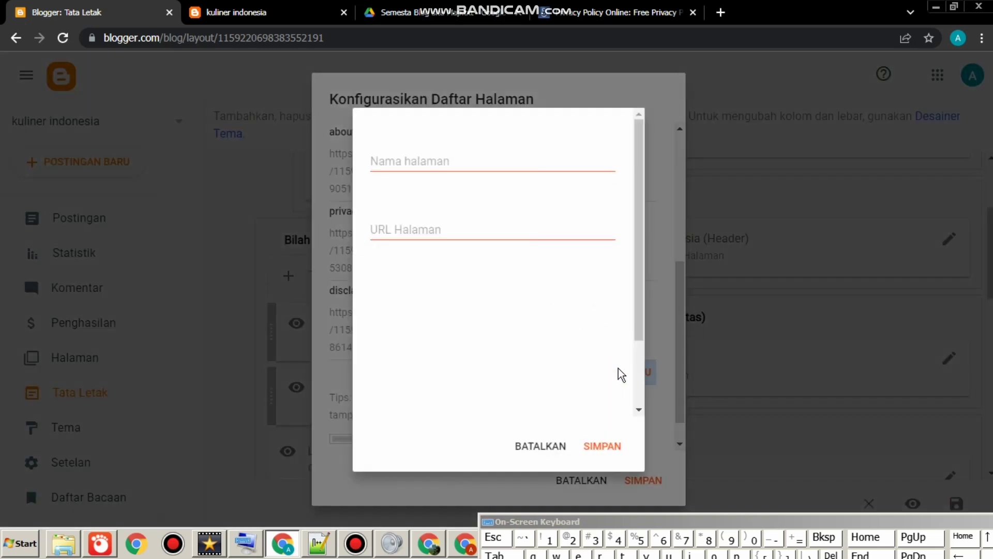
{"action": "left_click", "coordinate": [469, 160]}
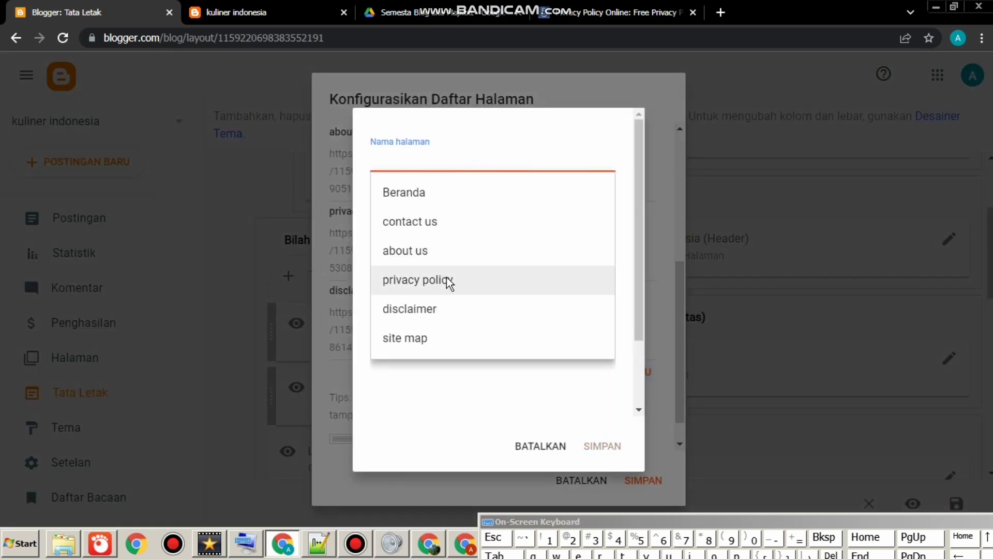
{"action": "left_click", "coordinate": [450, 340]}
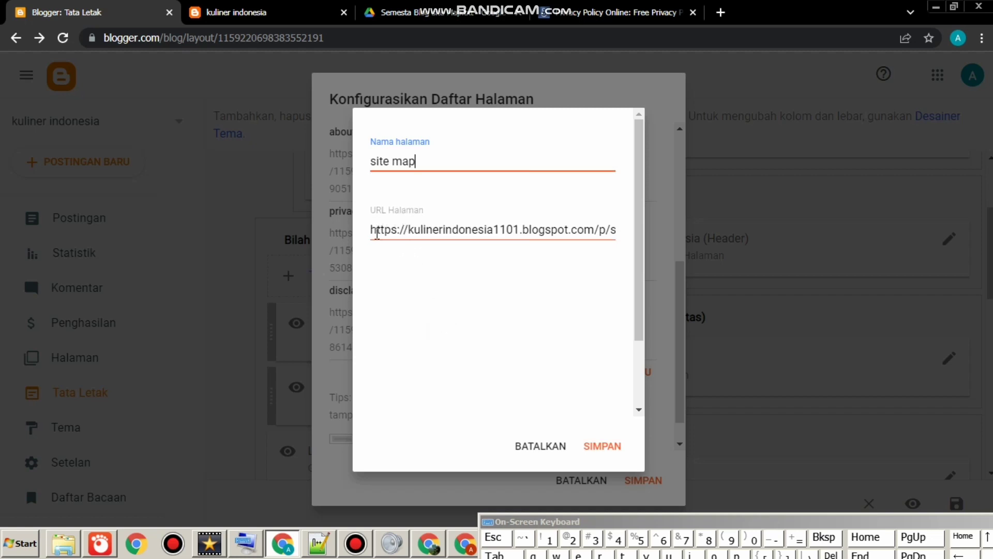
Replace the site map item's page URL with the copied editor URL, then save the item and the gadget
{"action": "left_click_drag", "start_coordinate": [374, 230], "coordinate": [686, 236]}
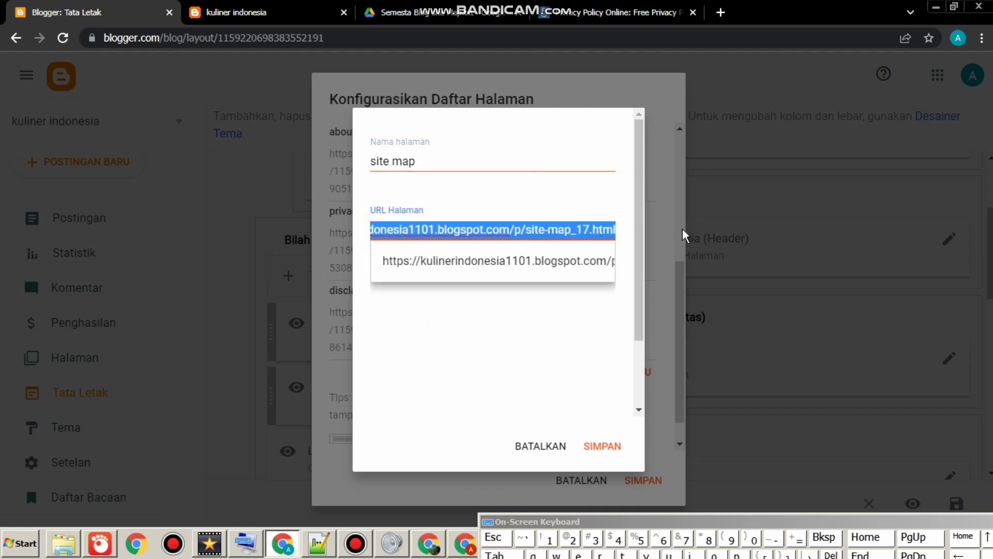
{"action": "right_click", "coordinate": [498, 232]}
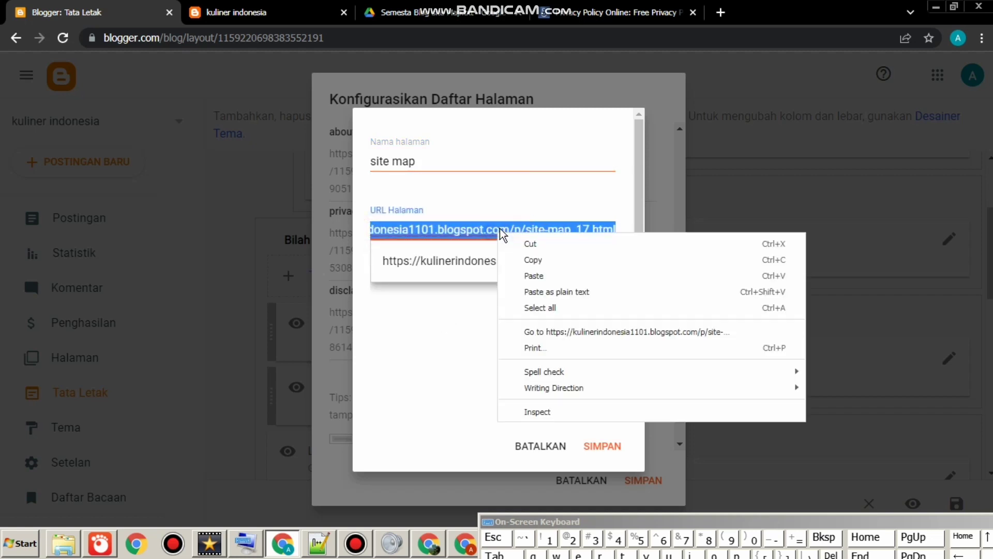
{"action": "left_click", "coordinate": [539, 275]}
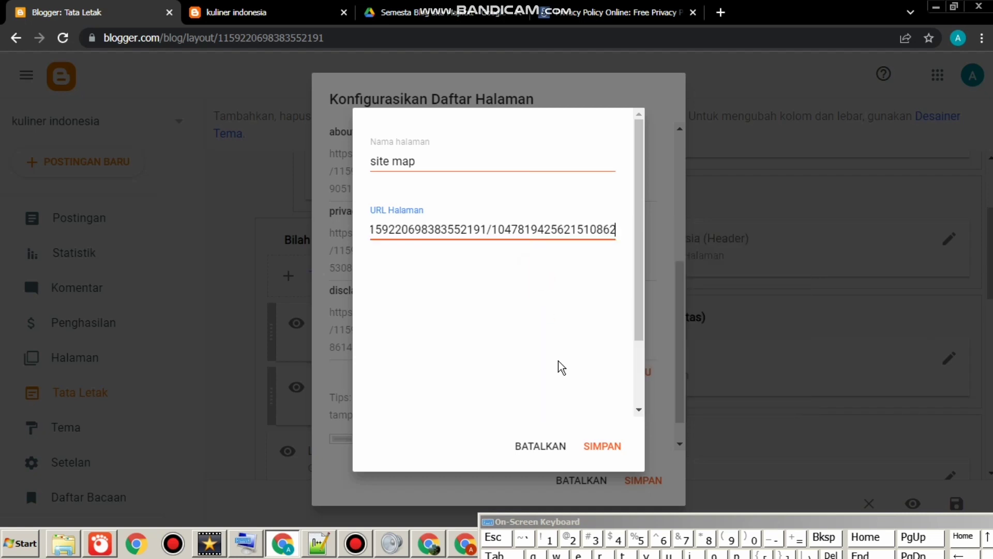
{"action": "left_click", "coordinate": [592, 444]}
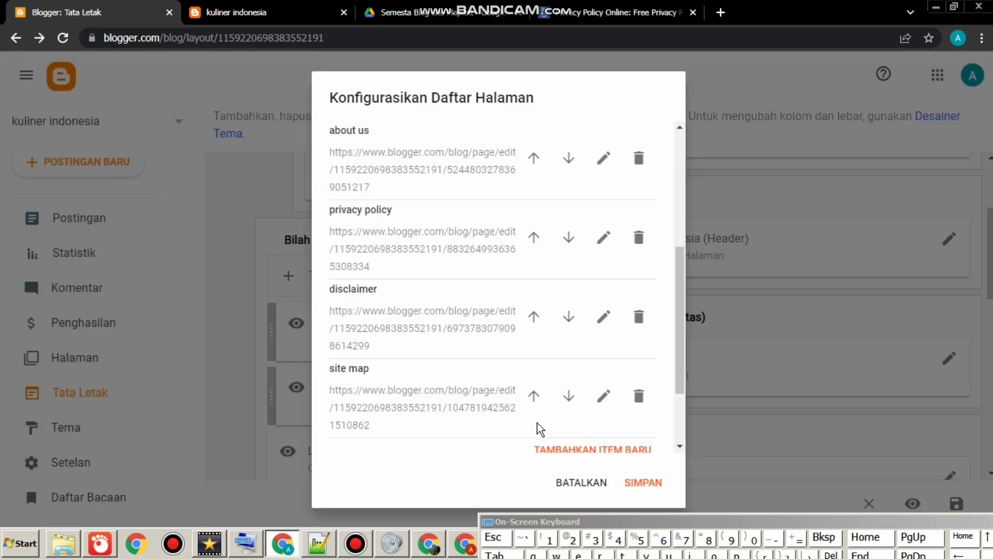
{"action": "left_click", "coordinate": [632, 485]}
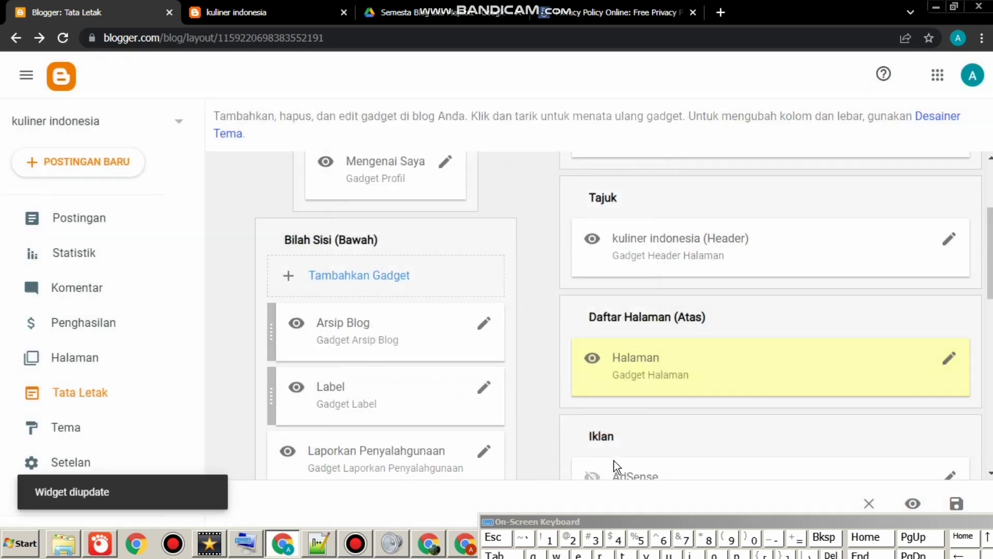
Check the live blog's top menu for the site map link, then return to the layout
{"action": "left_click", "coordinate": [237, 12]}
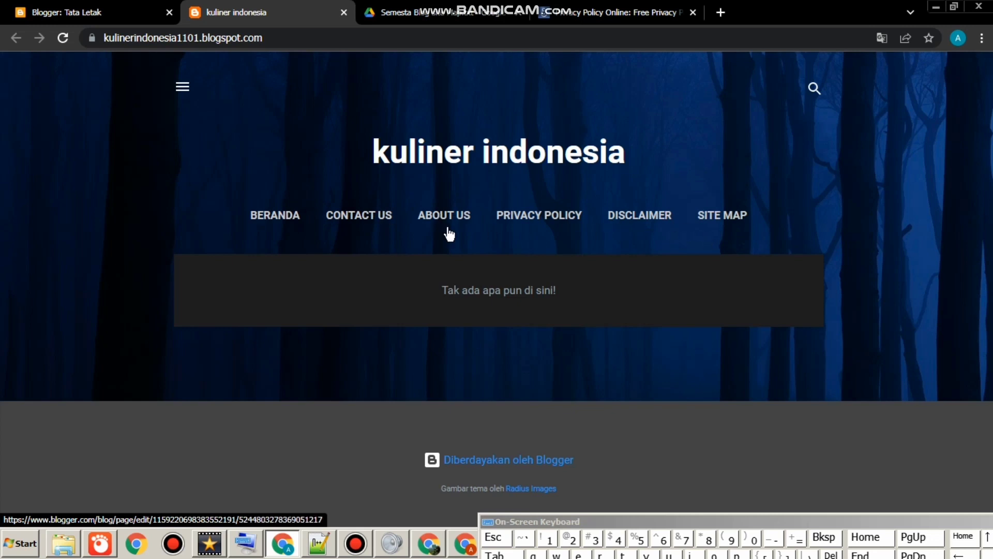
{"action": "left_click", "coordinate": [43, 14]}
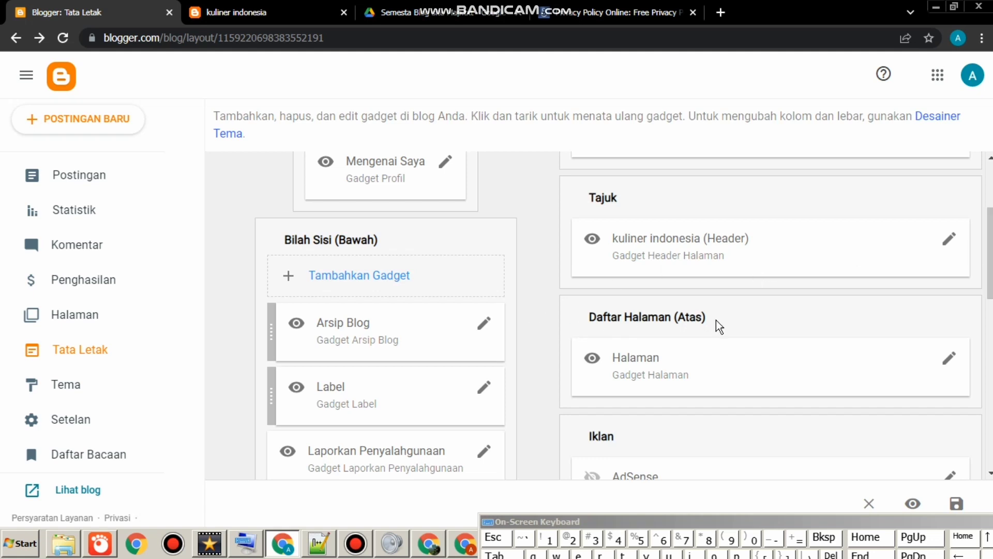
Reopen the Halaman gadget and move the contact us item down to the end of the page list, below site map
{"action": "left_click", "coordinate": [944, 359]}
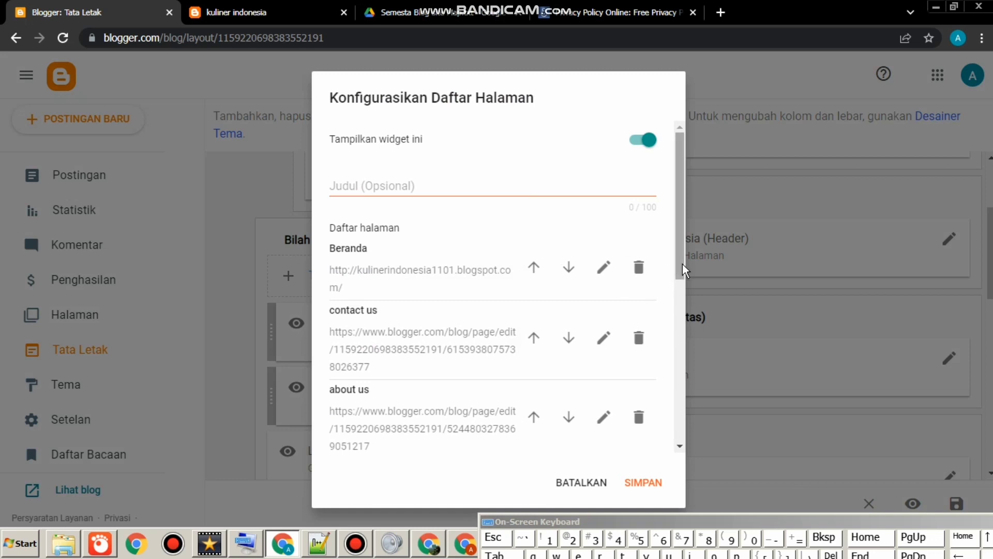
{"action": "scroll", "coordinate": [682, 271], "scroll_direction": "down", "scroll_amount": 1}
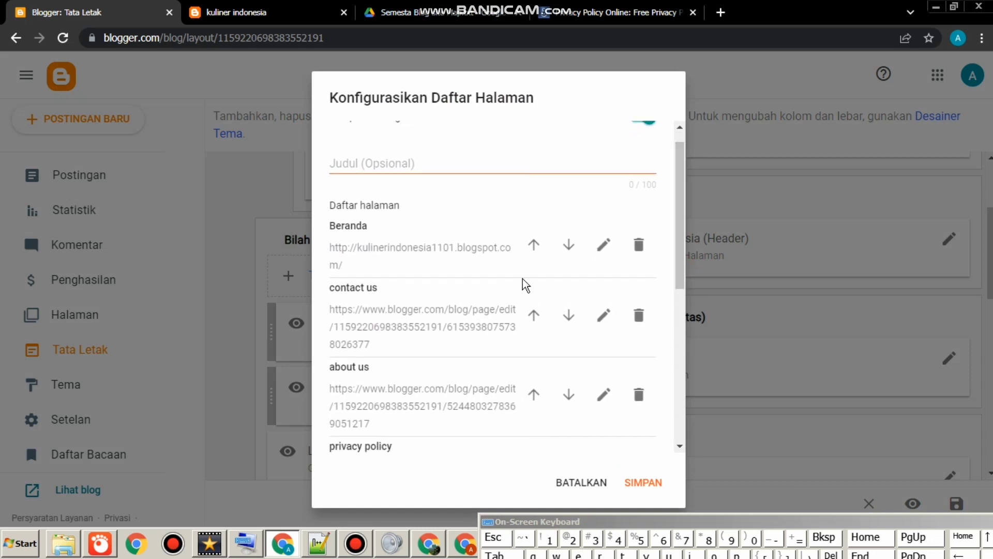
{"action": "left_click", "coordinate": [568, 315]}
{"action": "left_click", "coordinate": [568, 394]}
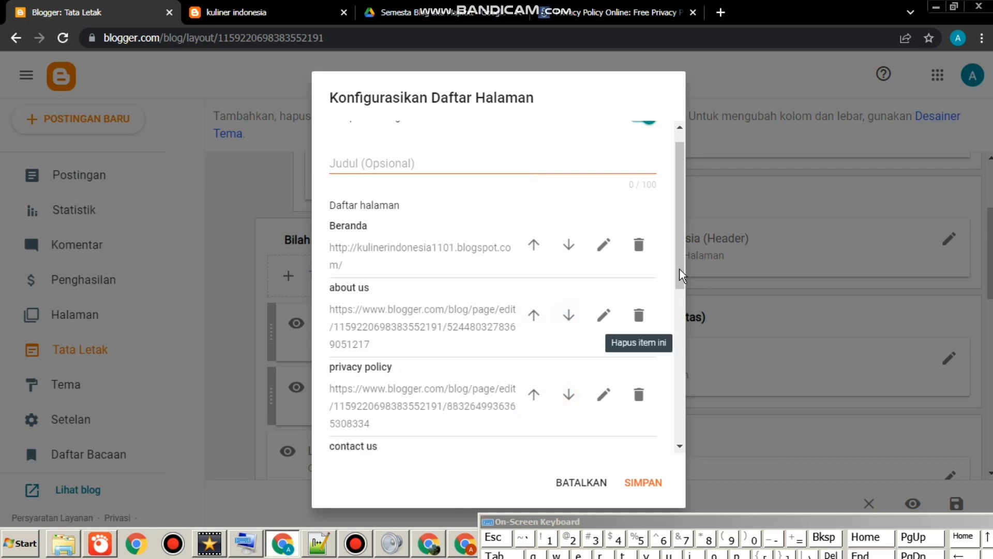
{"action": "left_click_drag", "start_coordinate": [681, 276], "coordinate": [681, 336]}
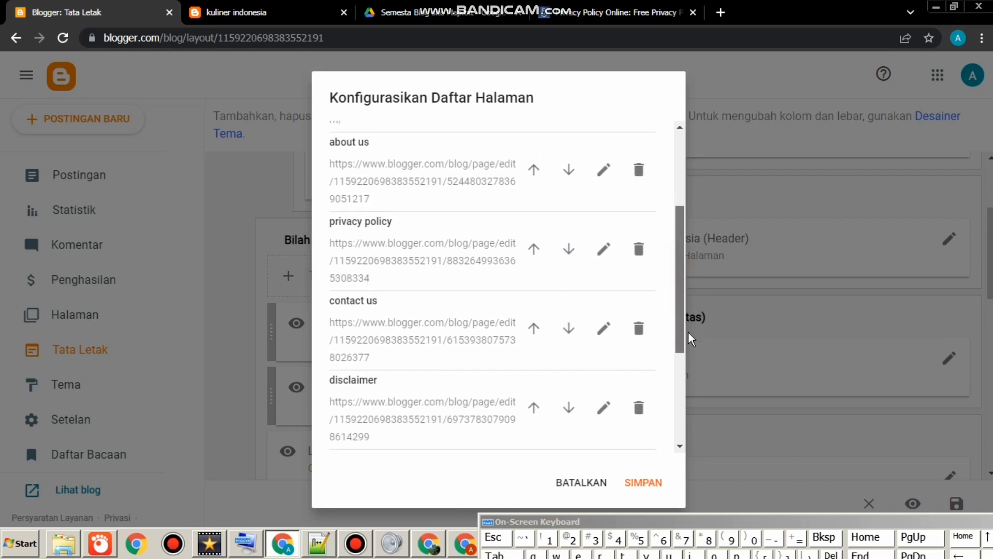
{"action": "left_click", "coordinate": [571, 326]}
{"action": "scroll", "coordinate": [681, 290], "scroll_direction": "down", "scroll_amount": 2}
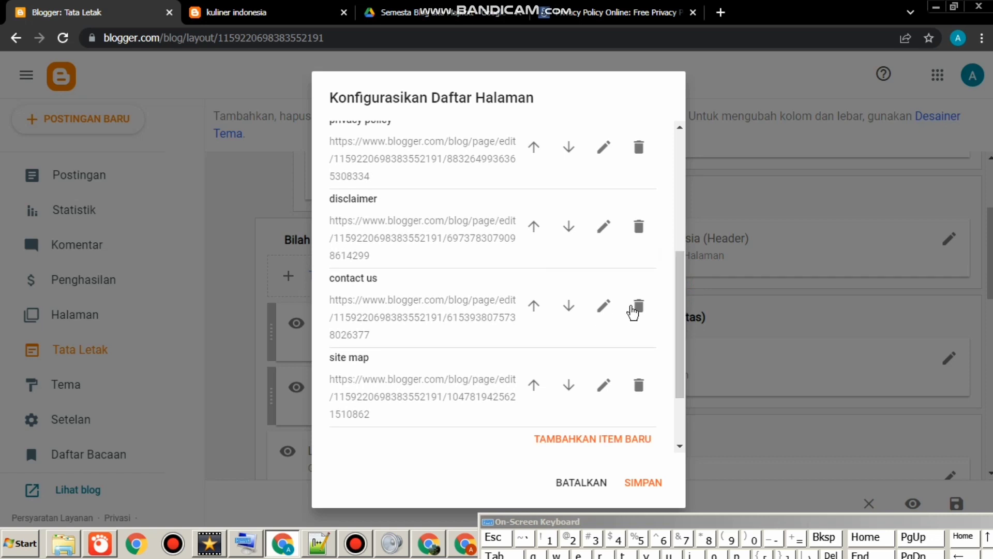
{"action": "left_click", "coordinate": [568, 305]}
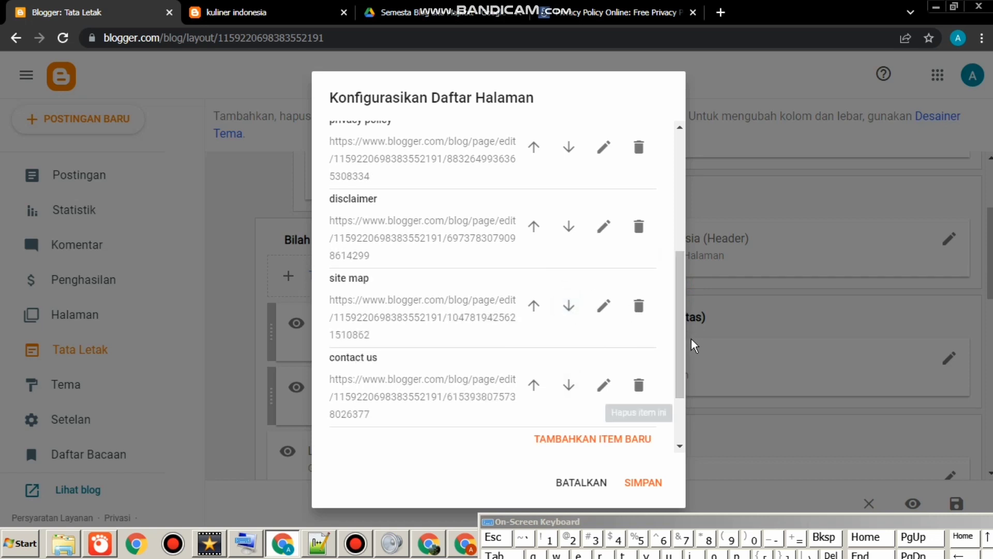
{"action": "scroll", "coordinate": [678, 337], "scroll_direction": "down", "scroll_amount": 1}
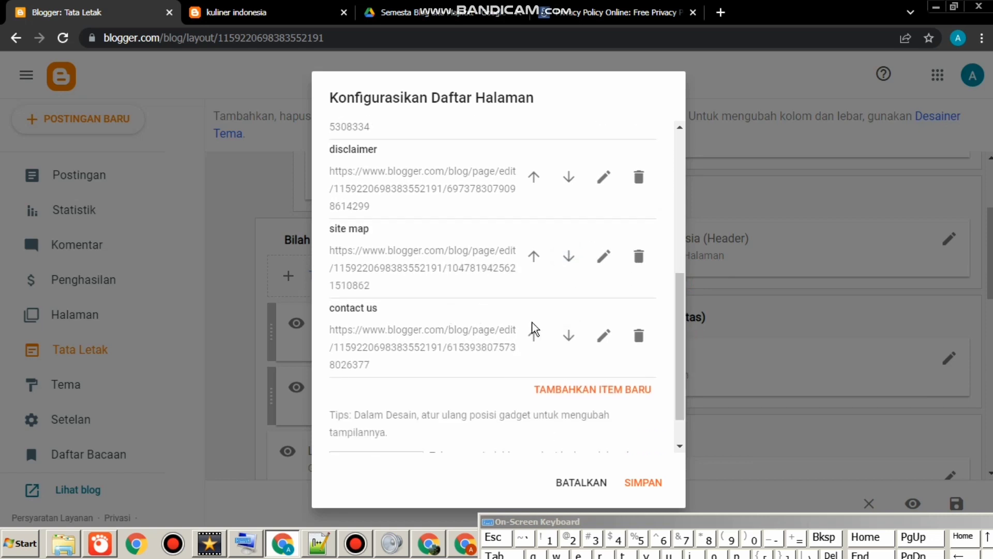
Move the about us item down to sit between site map and contact us, then save the gadget
{"action": "left_click_drag", "start_coordinate": [674, 348], "coordinate": [659, 253]}
{"action": "left_click", "coordinate": [569, 251]}
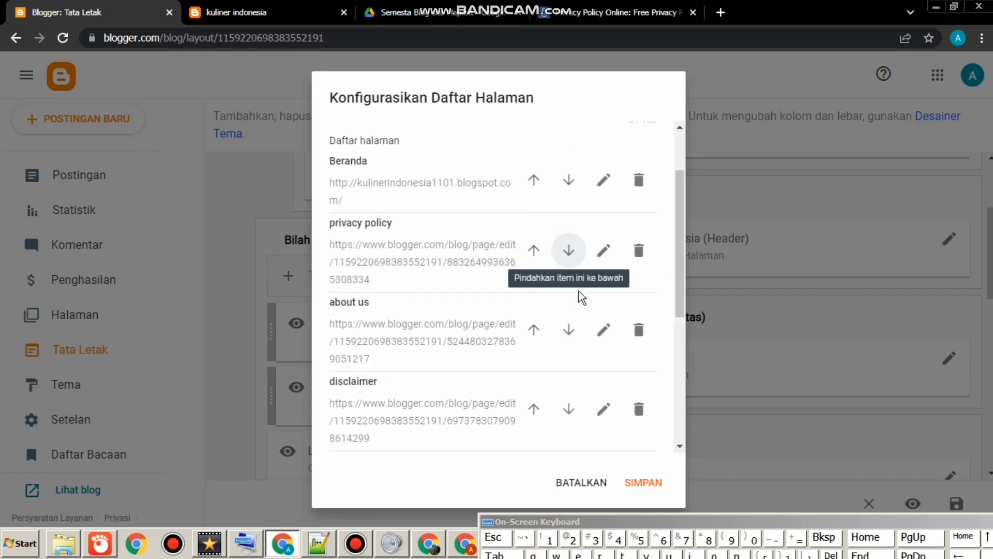
{"action": "left_click", "coordinate": [569, 330]}
{"action": "left_click_drag", "start_coordinate": [676, 275], "coordinate": [676, 326]}
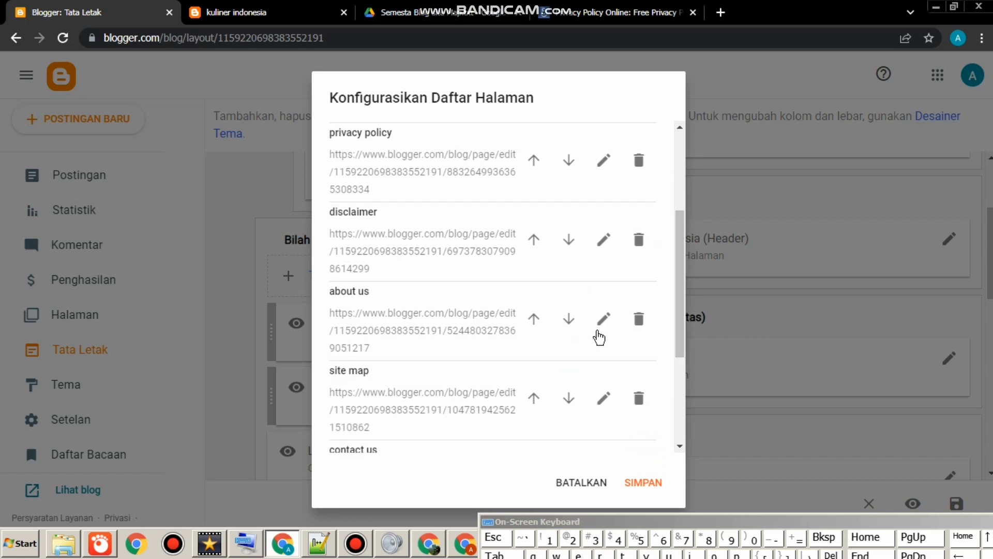
{"action": "left_click", "coordinate": [569, 318]}
{"action": "left_click", "coordinate": [636, 481]}
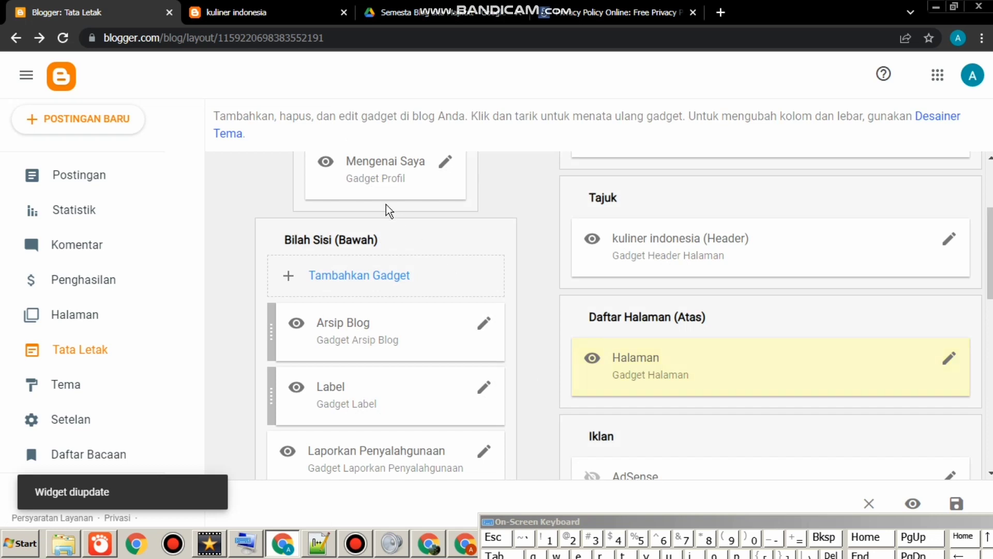
Reload the live blog to check the order of its top menu links
{"action": "left_click", "coordinate": [259, 16]}
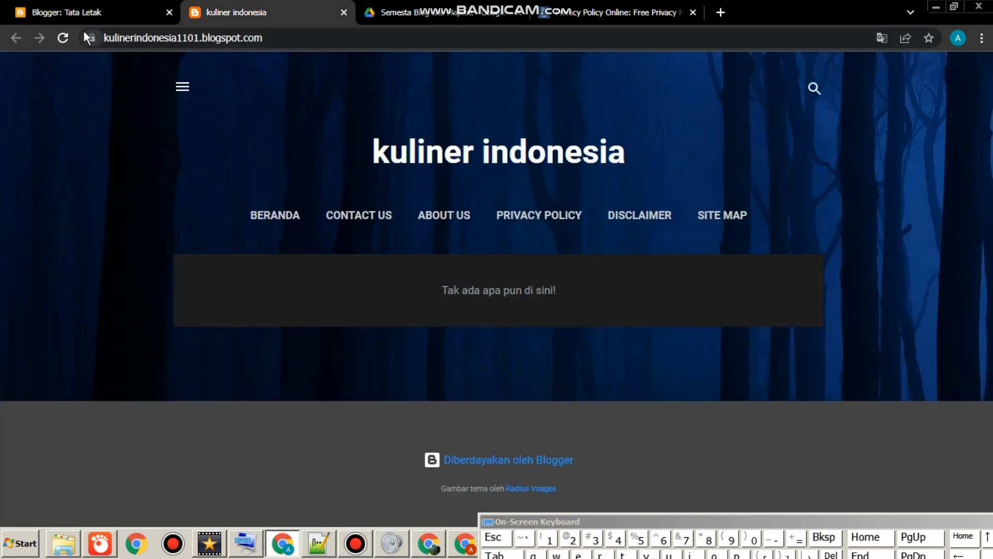
{"action": "left_click", "coordinate": [63, 38]}
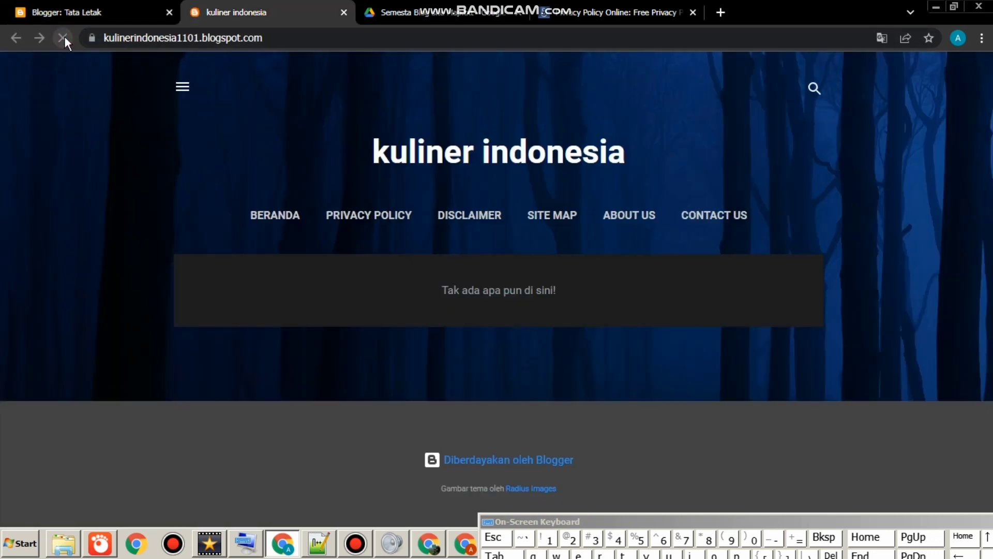